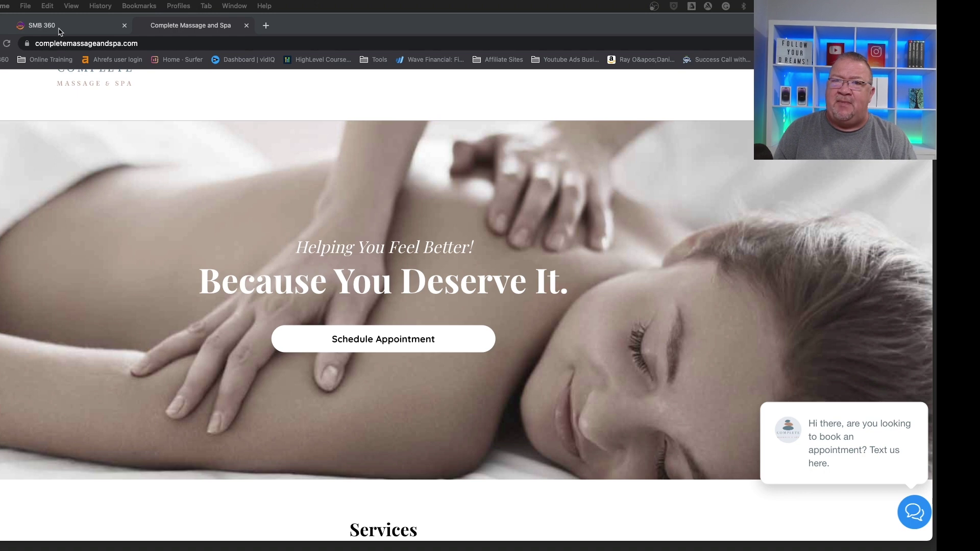
- Check the chat greeting on the live Complete Massage and Spa site, then return to SMB 360
click(60, 28)
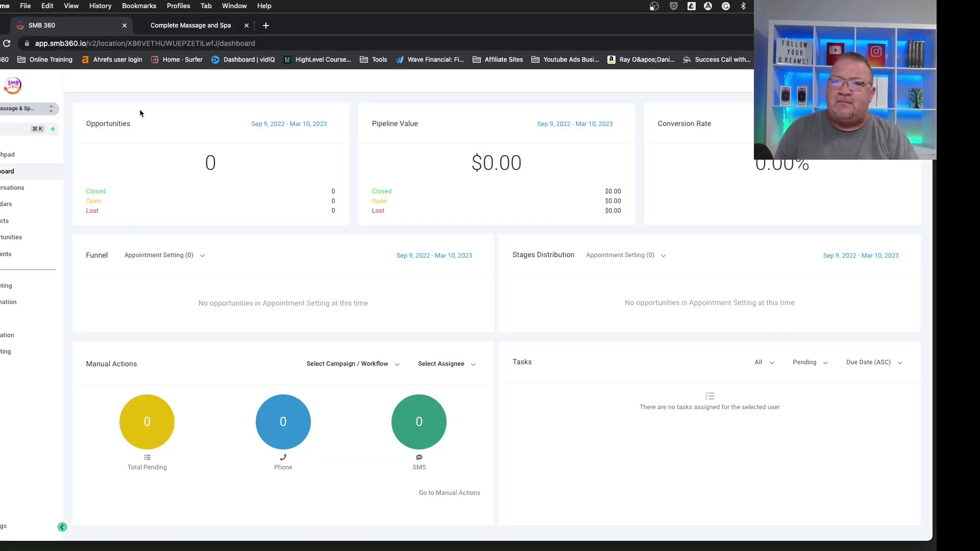
click(174, 28)
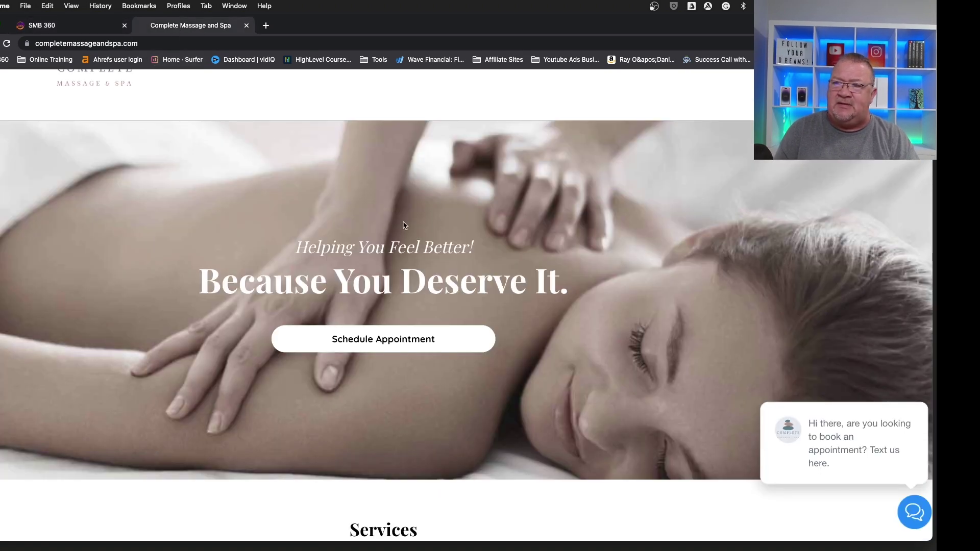
scroll(476, 232, up, 5)
scroll(476, 231, down, 3)
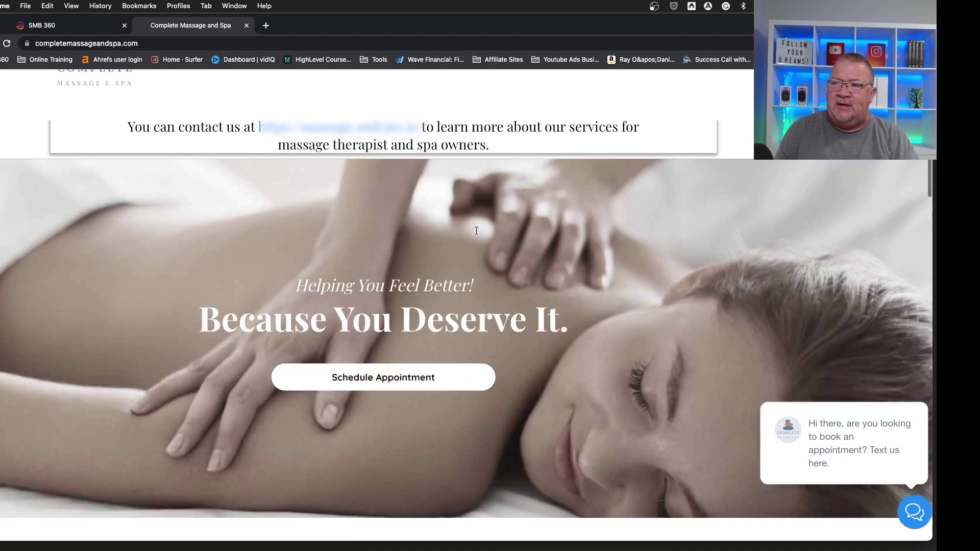
scroll(476, 230, down, 2)
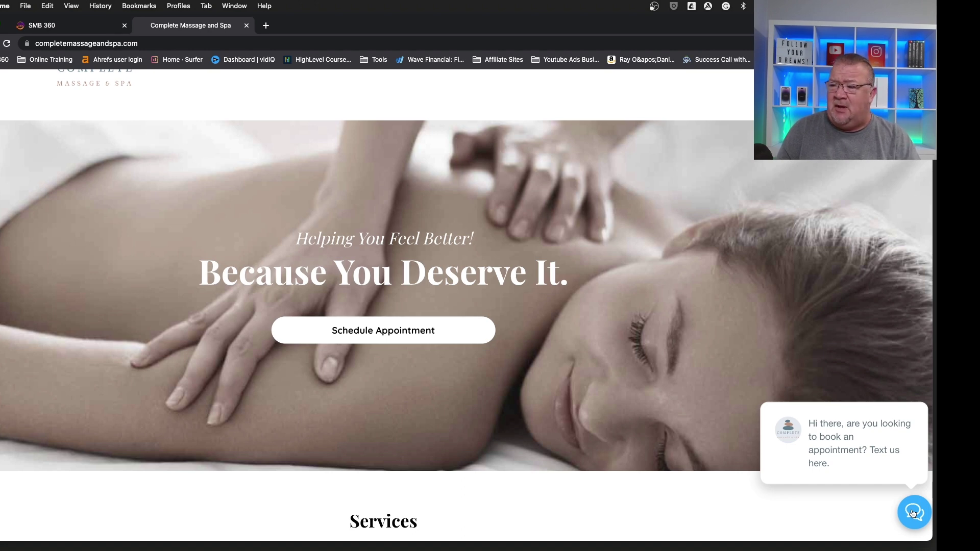
mouse_move(853, 454)
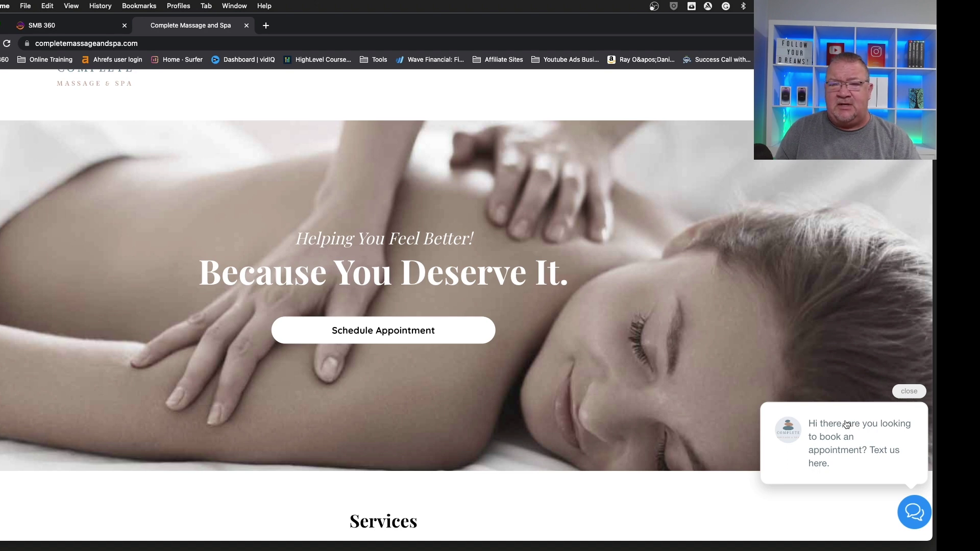
click(73, 32)
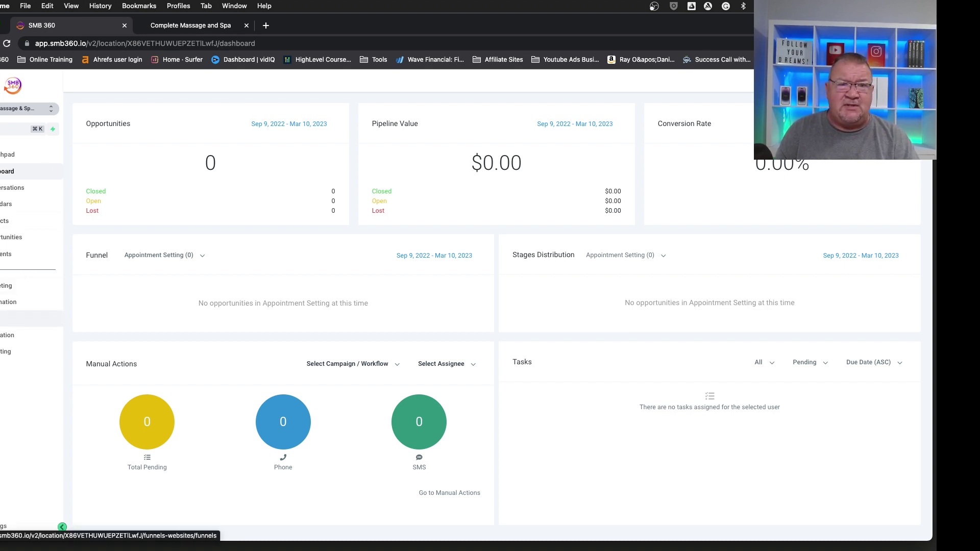
- Open Sites to show the Funnels list with the Free $50 Gift Card funnel
click(31, 319)
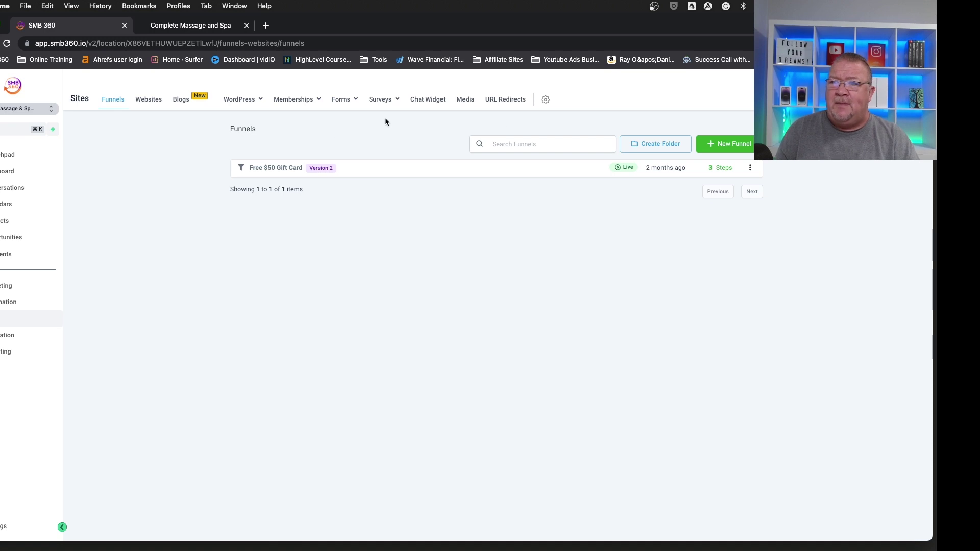
- Open the Chat Widget settings and switch Enable Chat Bubble off, then back on
click(425, 101)
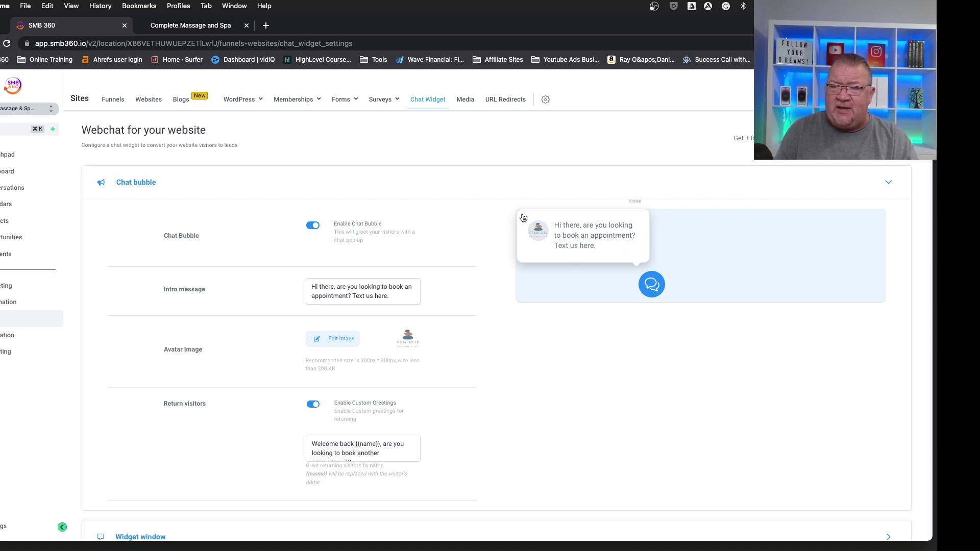
click(312, 225)
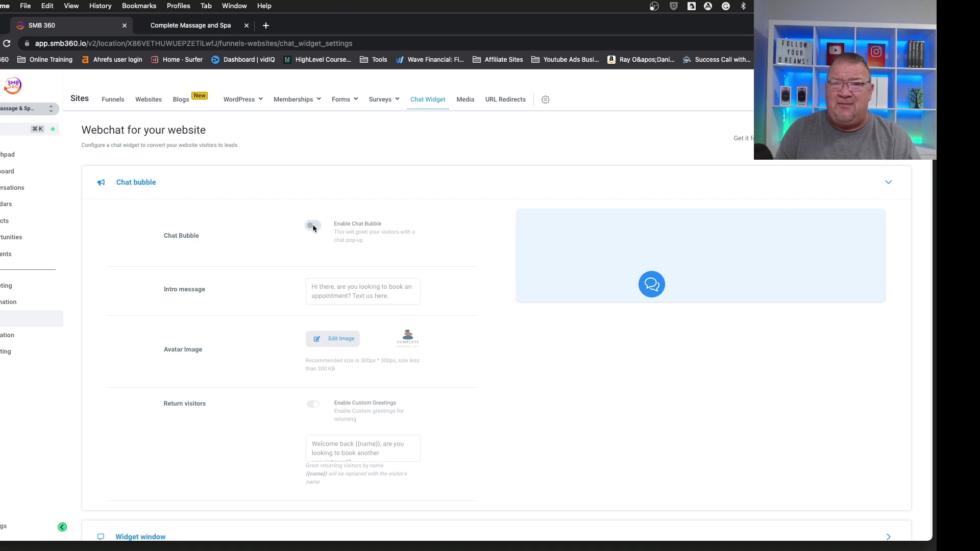
click(312, 226)
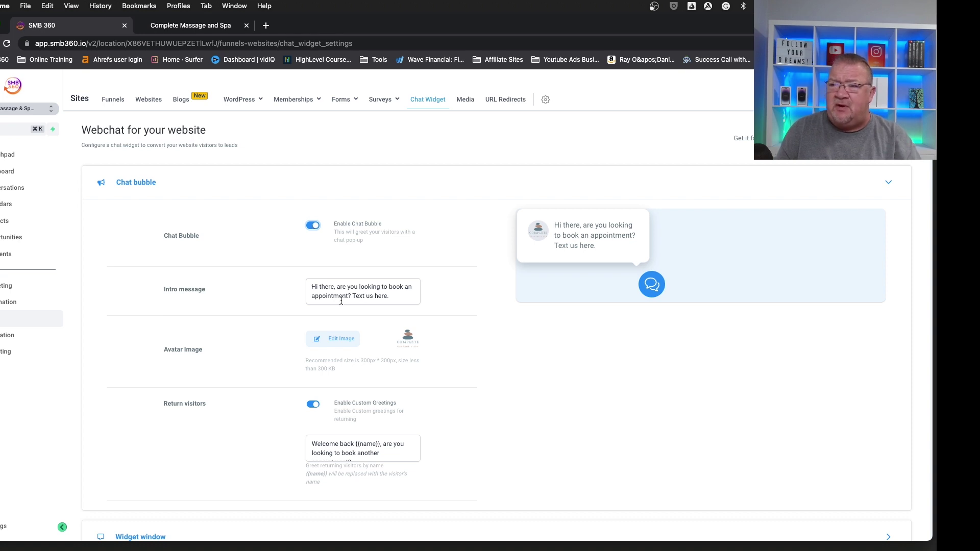
click(314, 283)
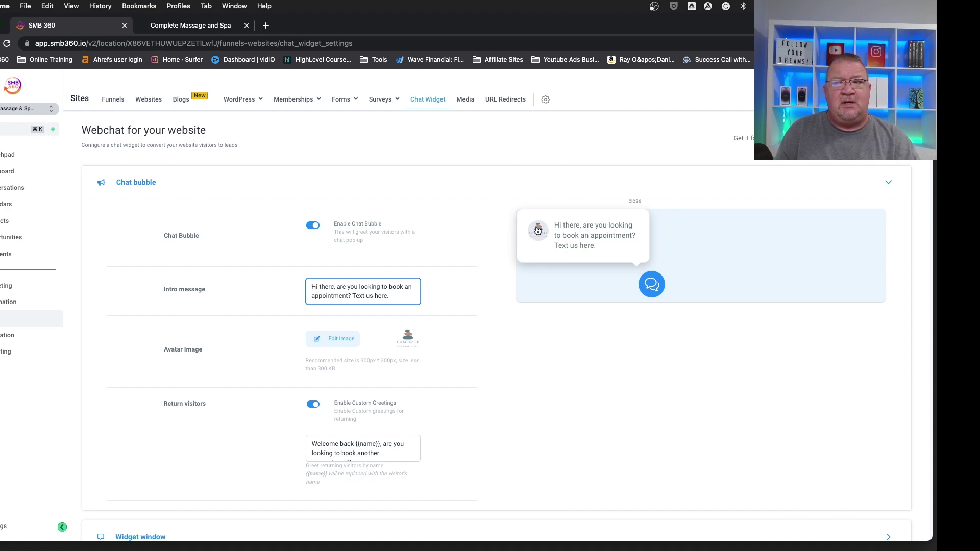
click(334, 340)
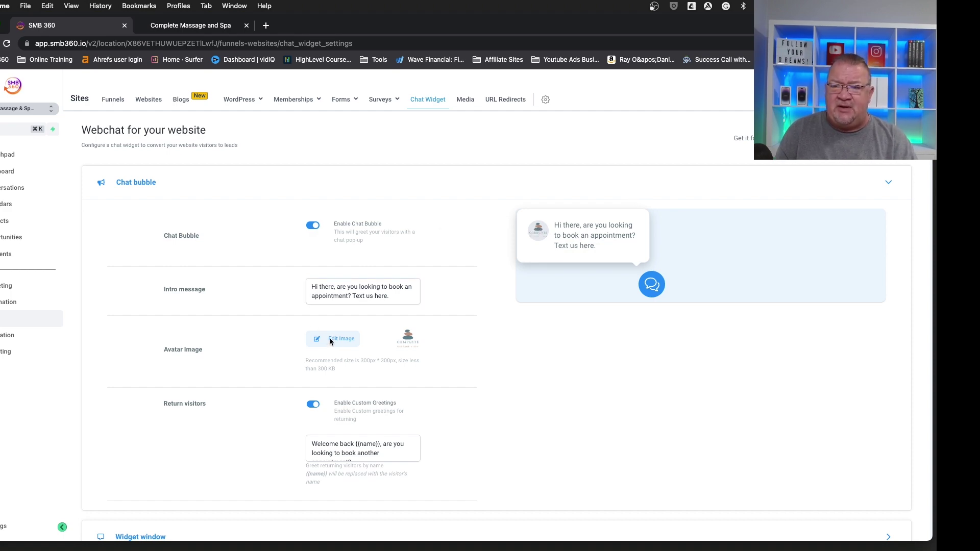
click(649, 376)
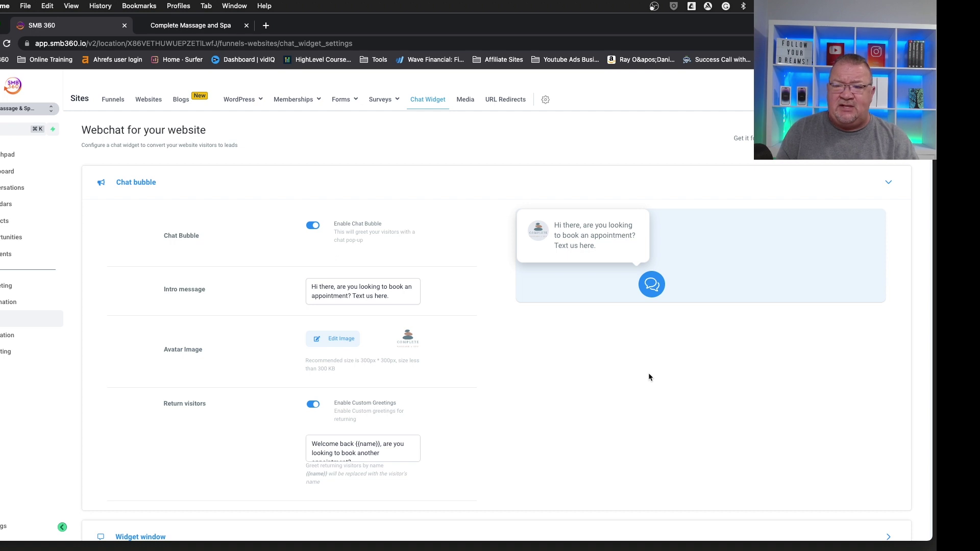
scroll(407, 418, down, 3)
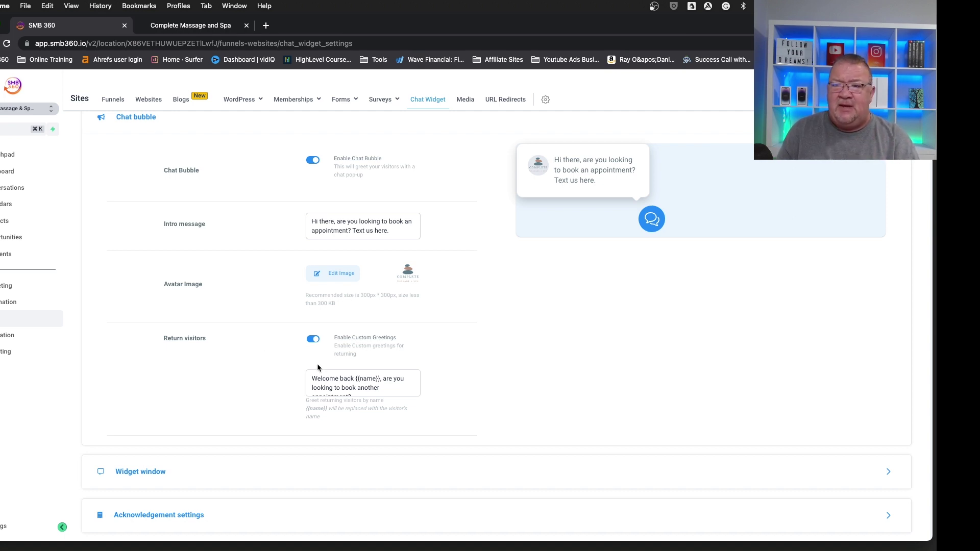
scroll(364, 380, down, 2)
scroll(364, 377, up, 2)
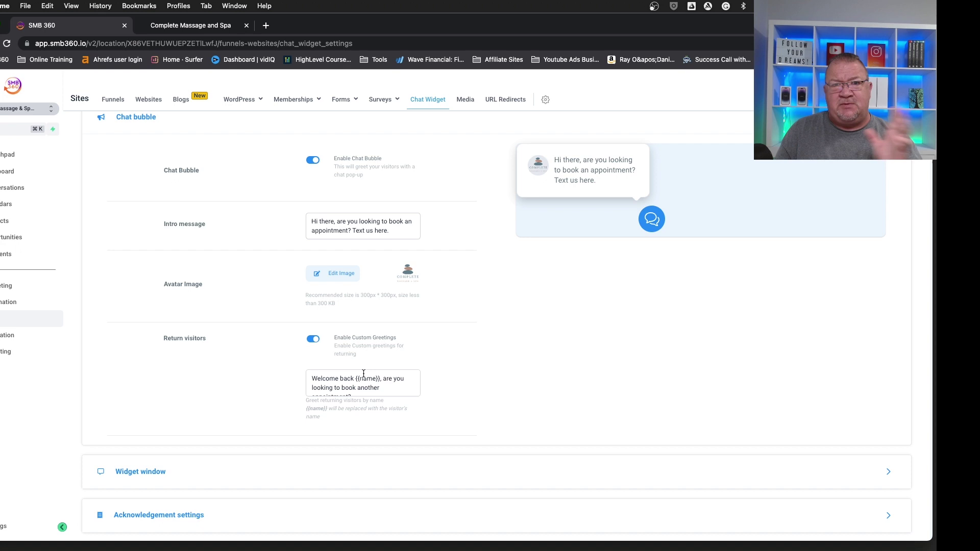
scroll(363, 380, down, 2)
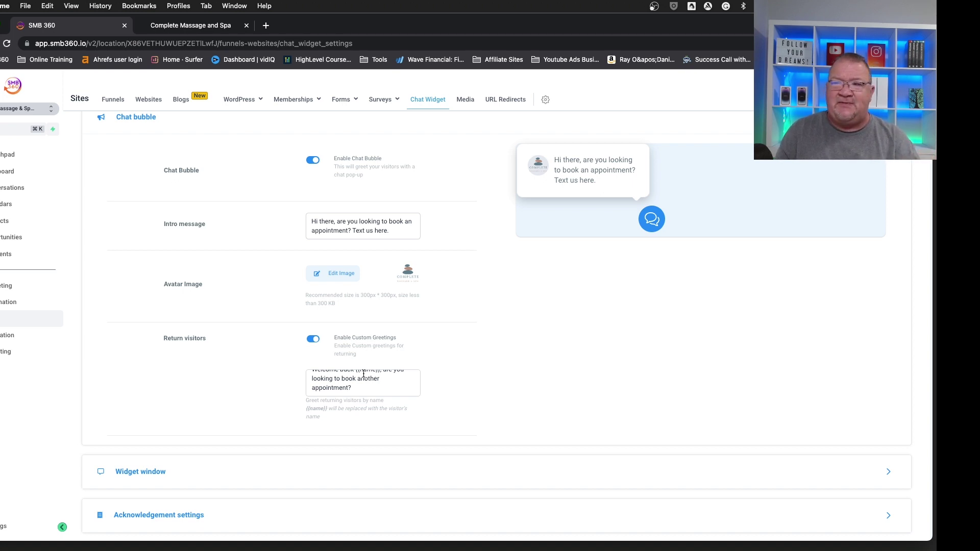
scroll(363, 374, up, 1)
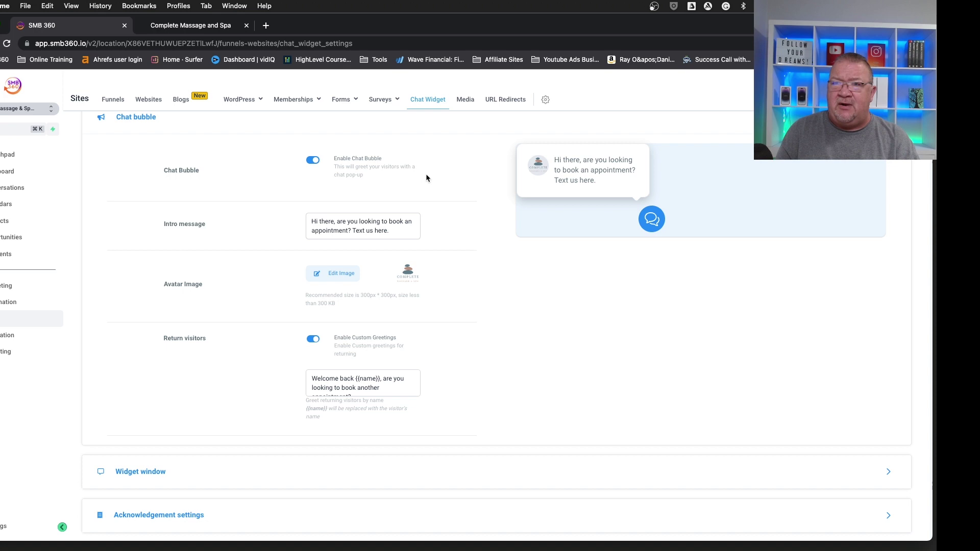
click(178, 23)
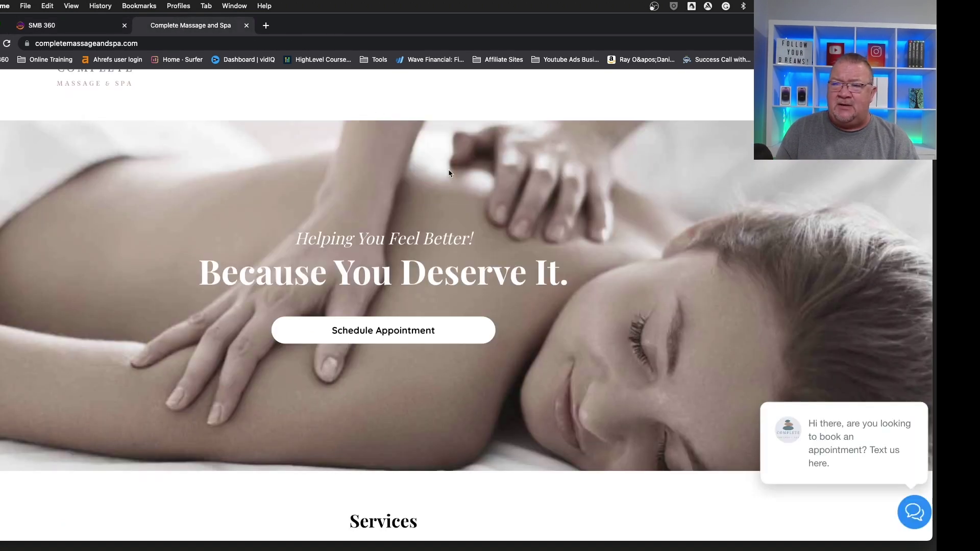
click(839, 437)
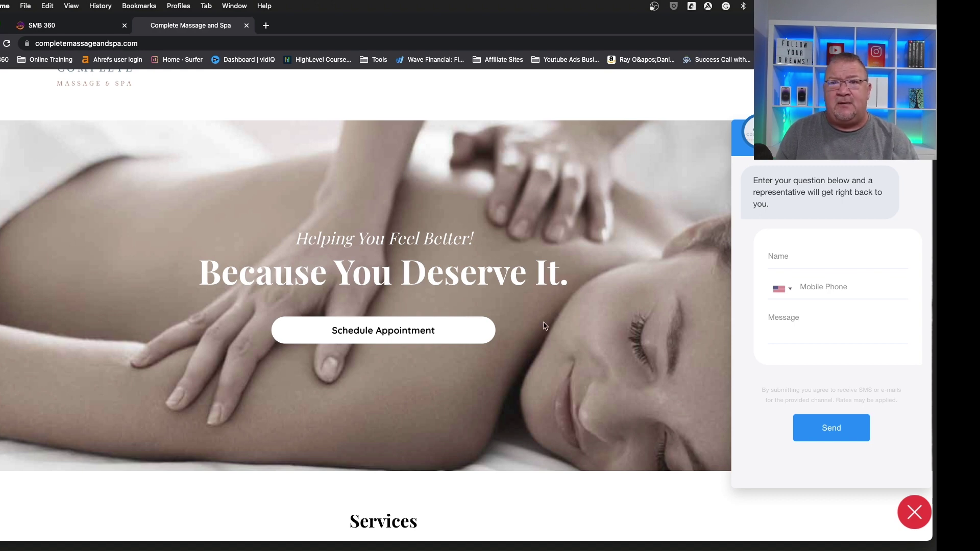
click(55, 30)
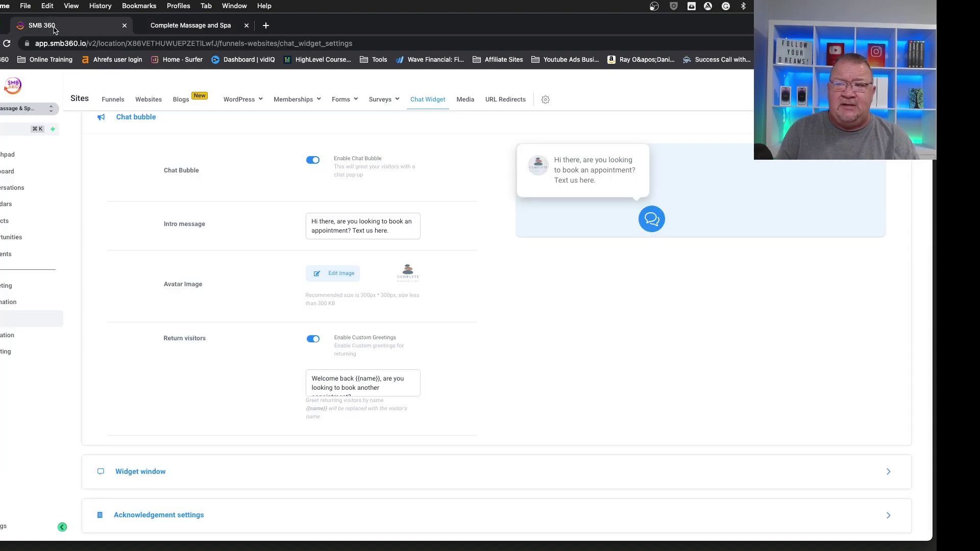
- Expand the Widget window section showing header, intro, legal message and colour
click(883, 469)
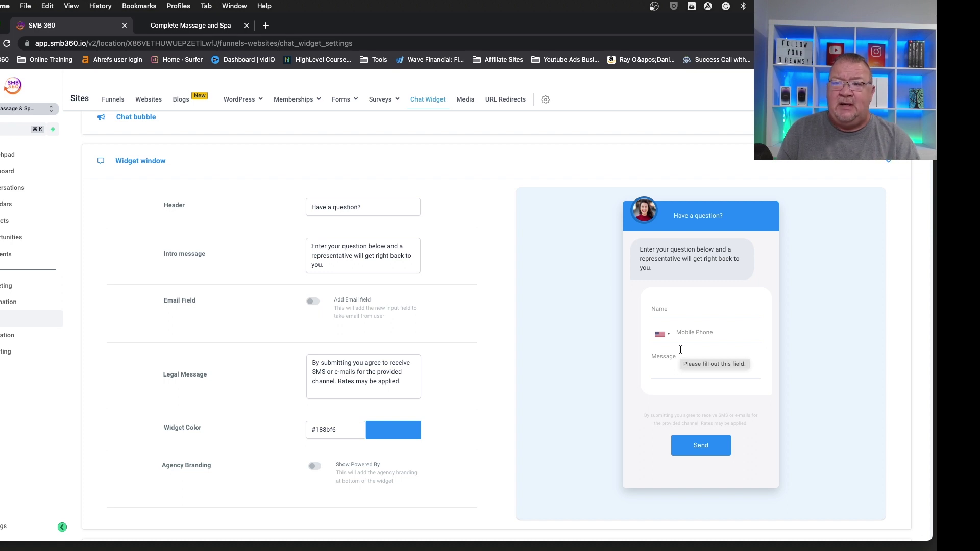
- Toggle the chat form's email field on and back off, then select the #188bf6 widget colour
click(314, 301)
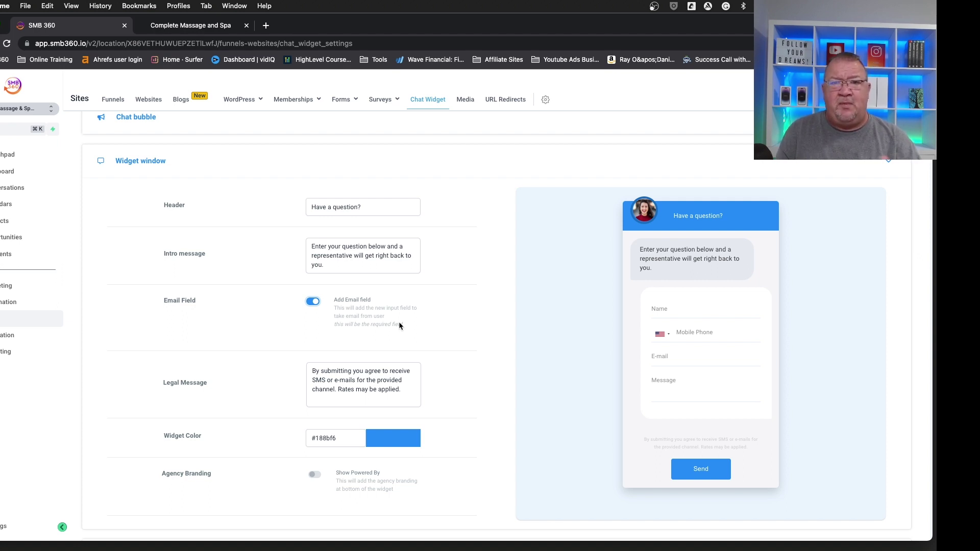
click(315, 302)
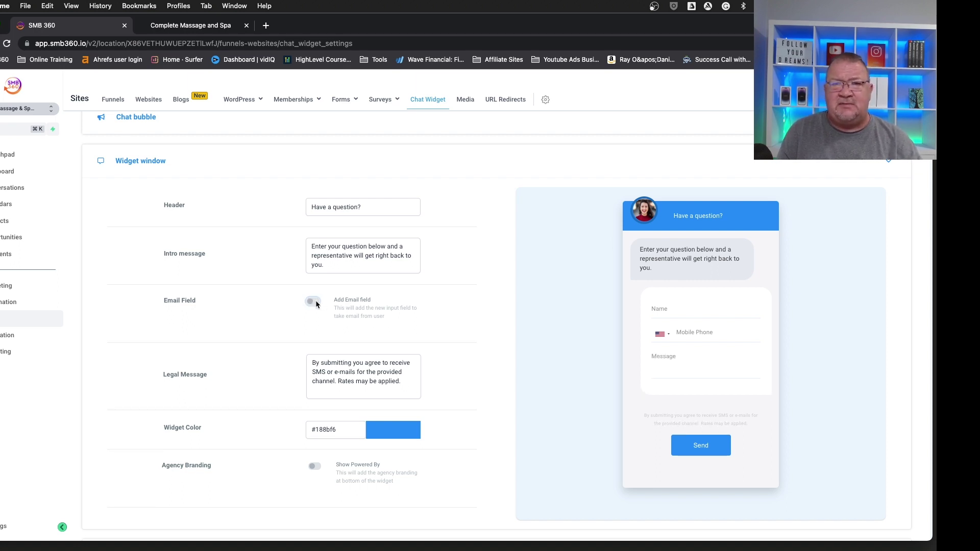
scroll(371, 336, down, 3)
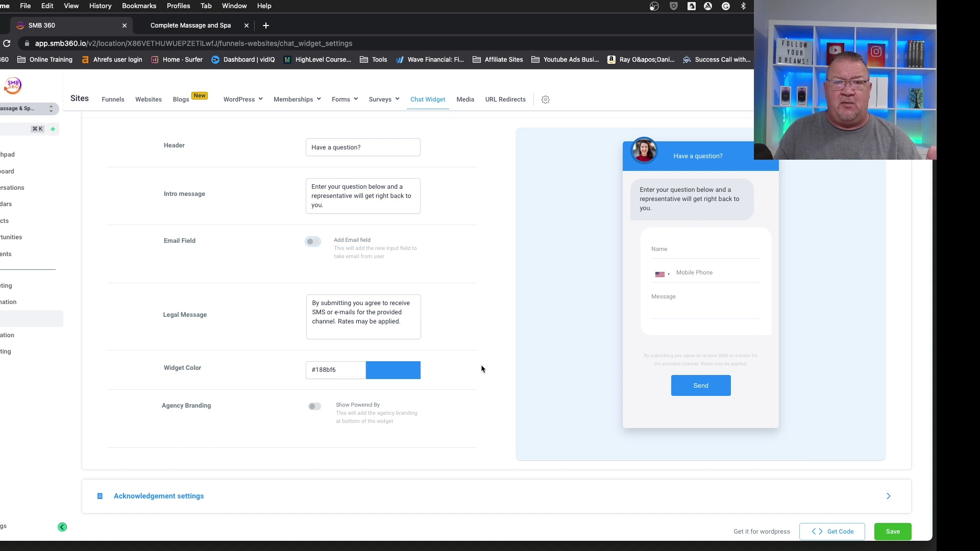
drag(338, 369, 290, 372)
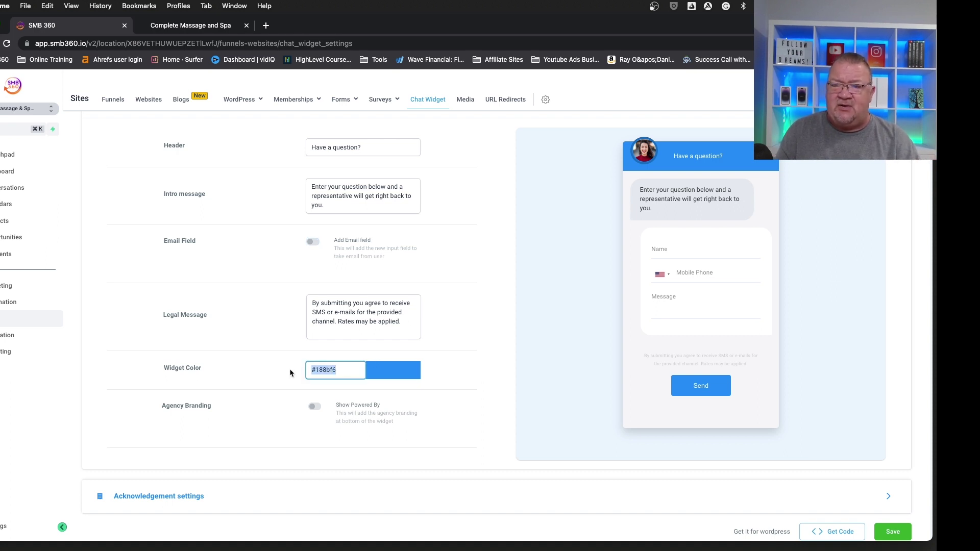
click(313, 407)
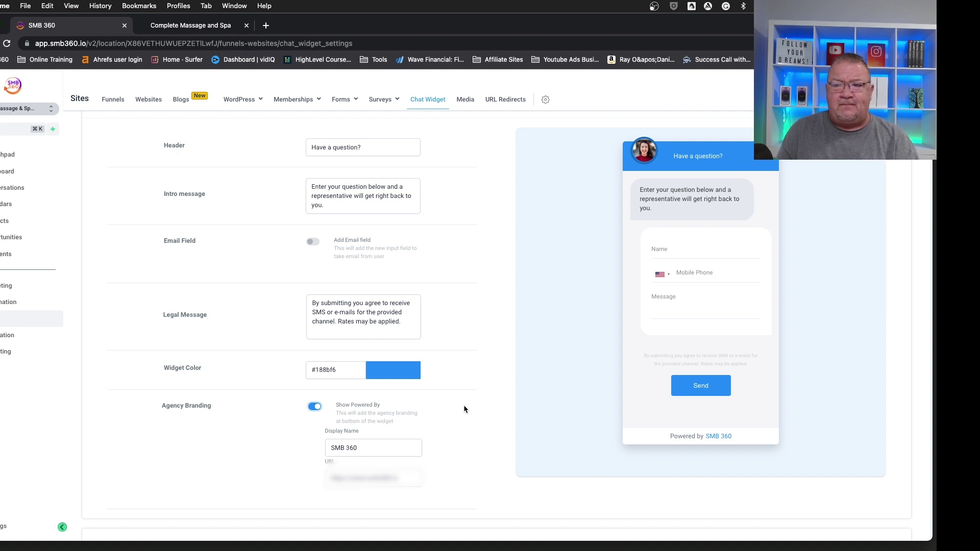
scroll(433, 424, down, 2)
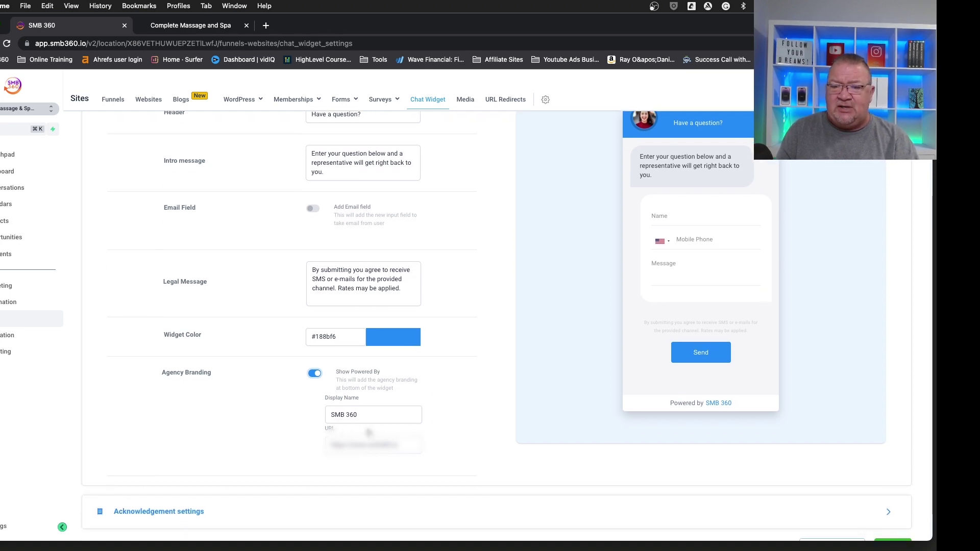
click(315, 376)
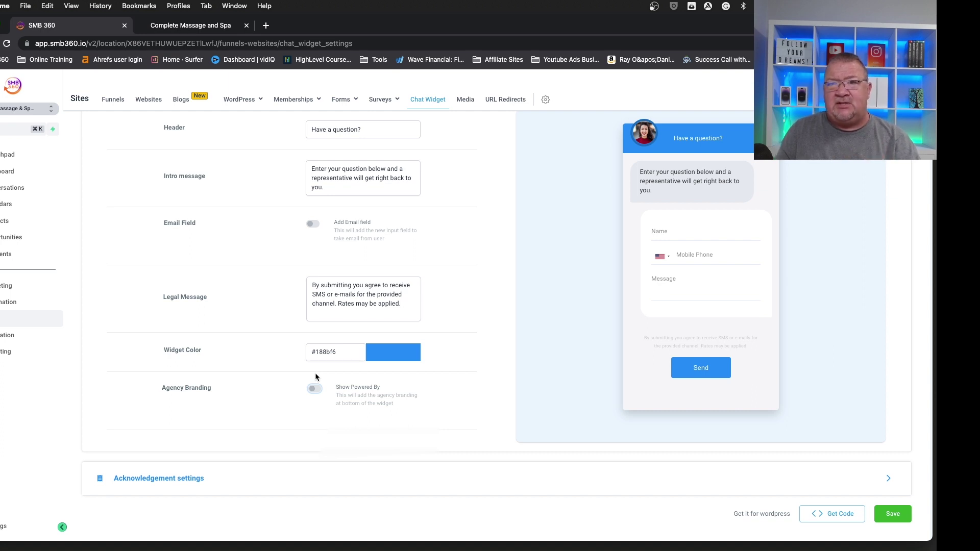
- On the live spa site, send a test chat with a visitor name, phone and 'How much are your massages?'
click(176, 26)
click(817, 258)
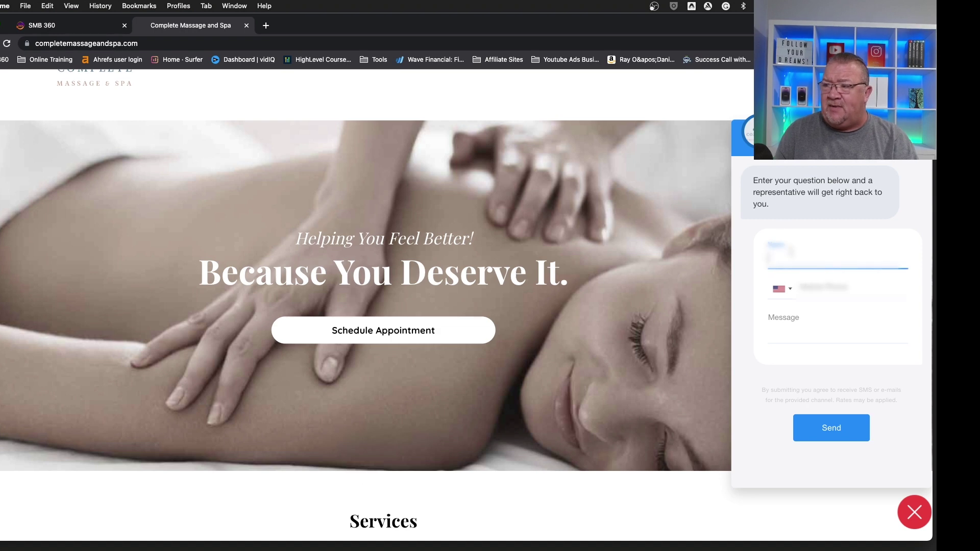
text(John)
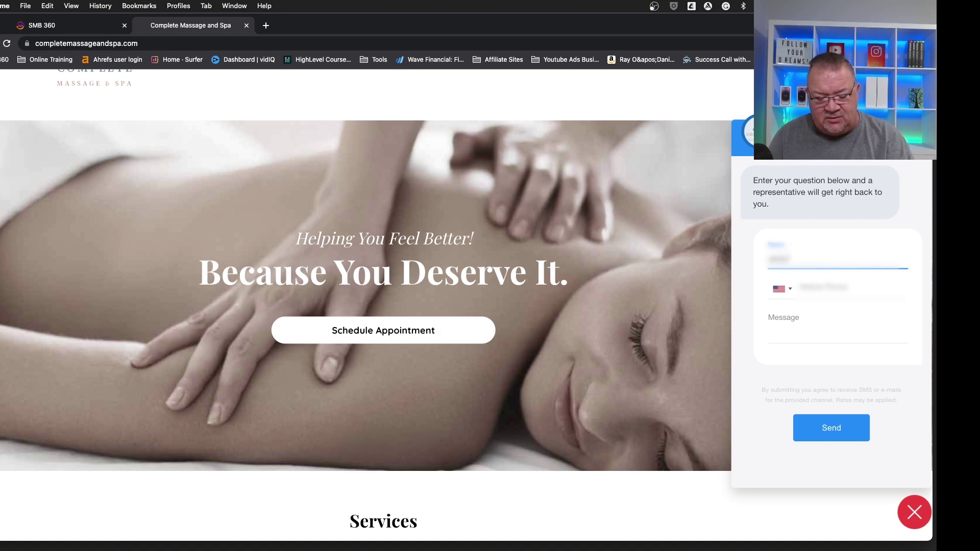
text( Smithh)
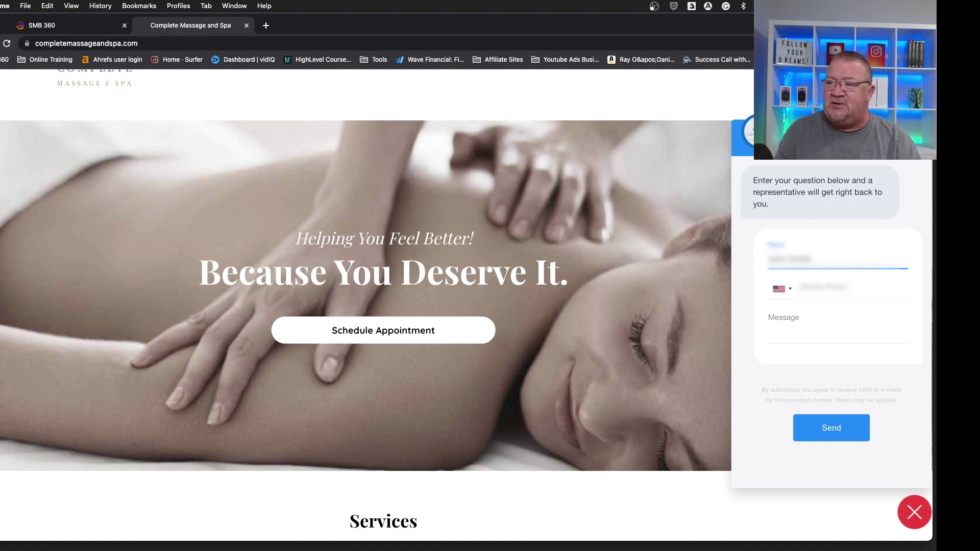
click(815, 282)
text(555)
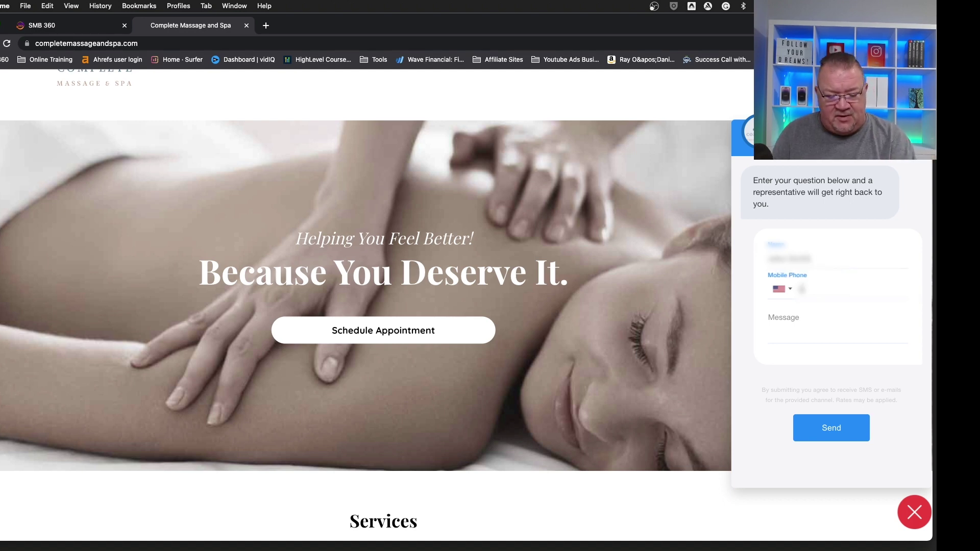
text(555)
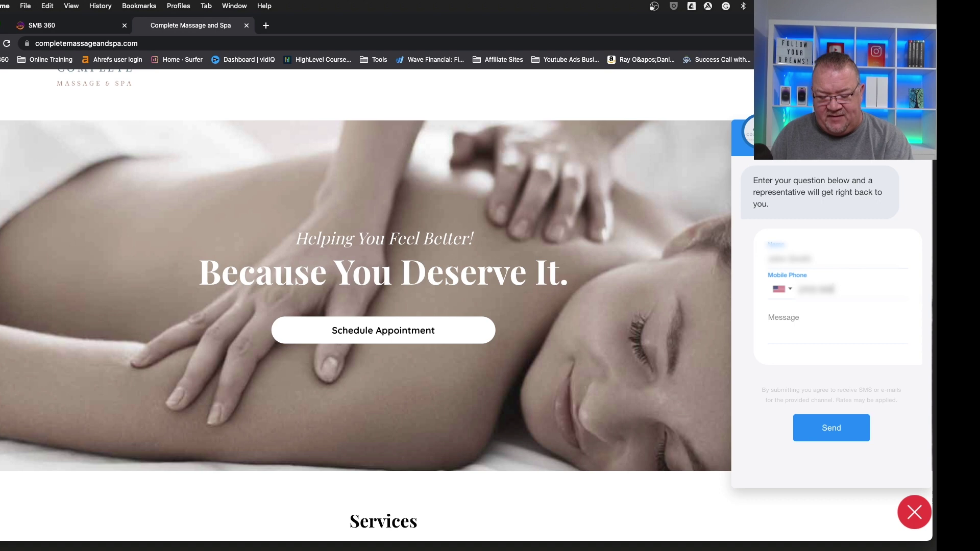
text(5555)
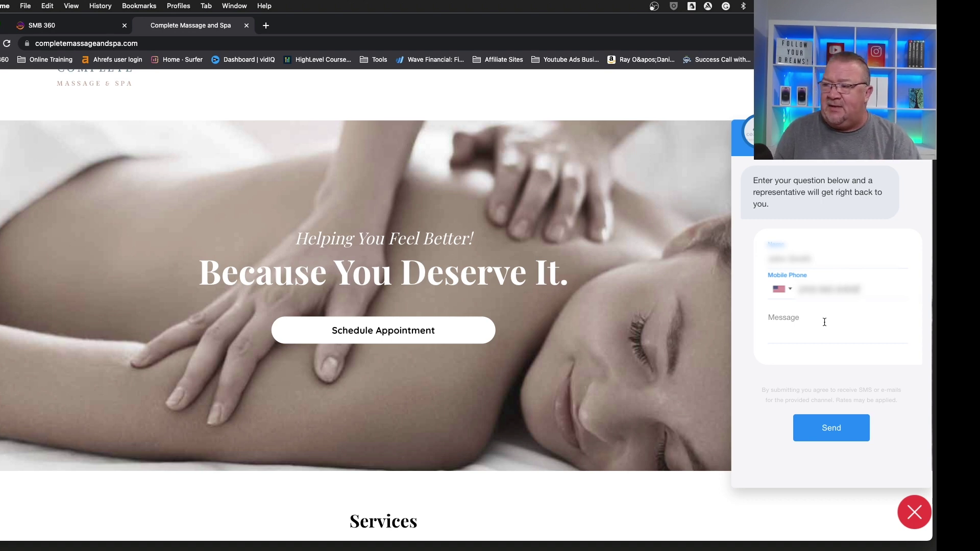
click(794, 331)
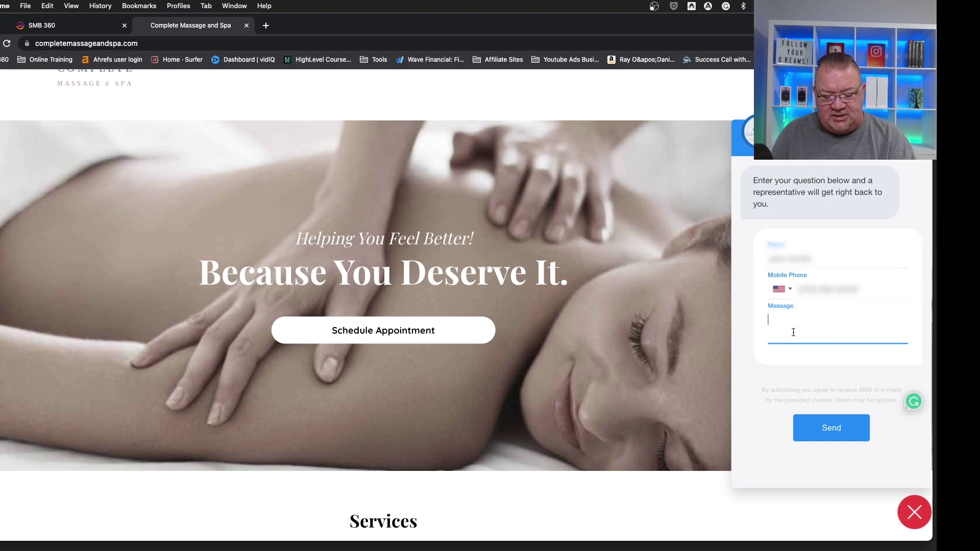
text(How much )
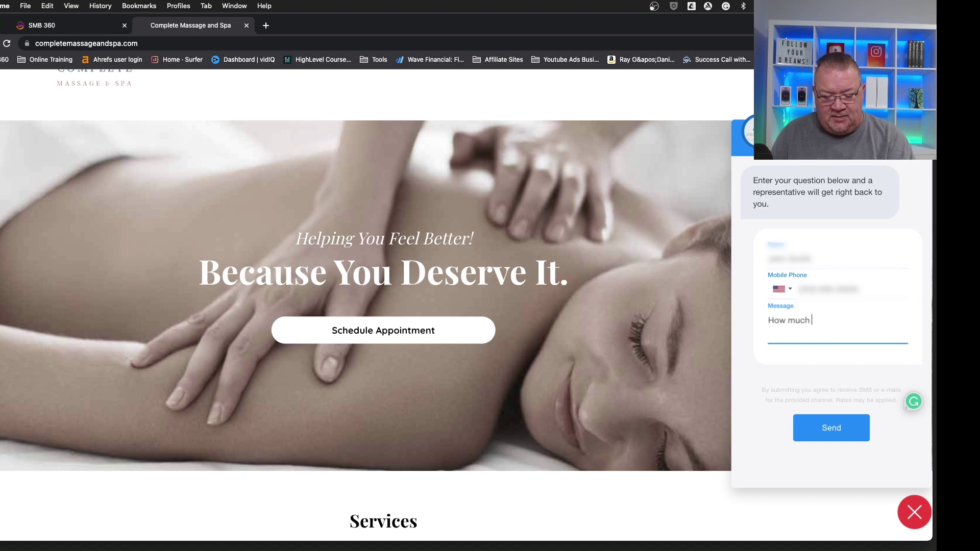
text(are your mas)
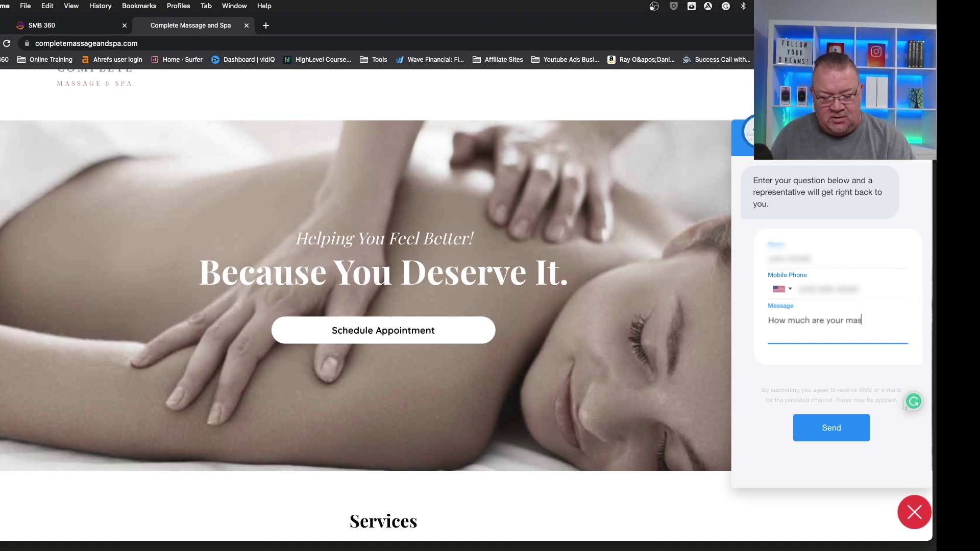
text(sages?)
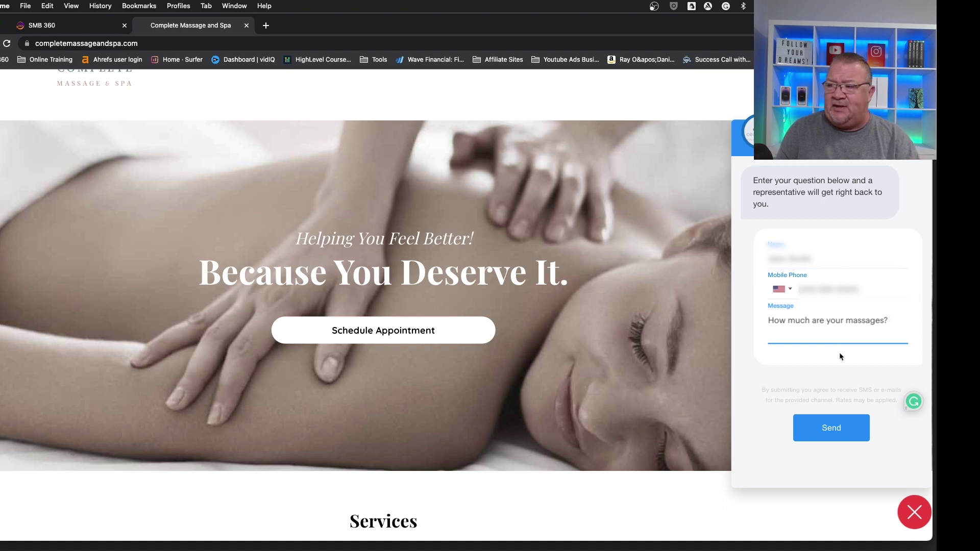
click(828, 432)
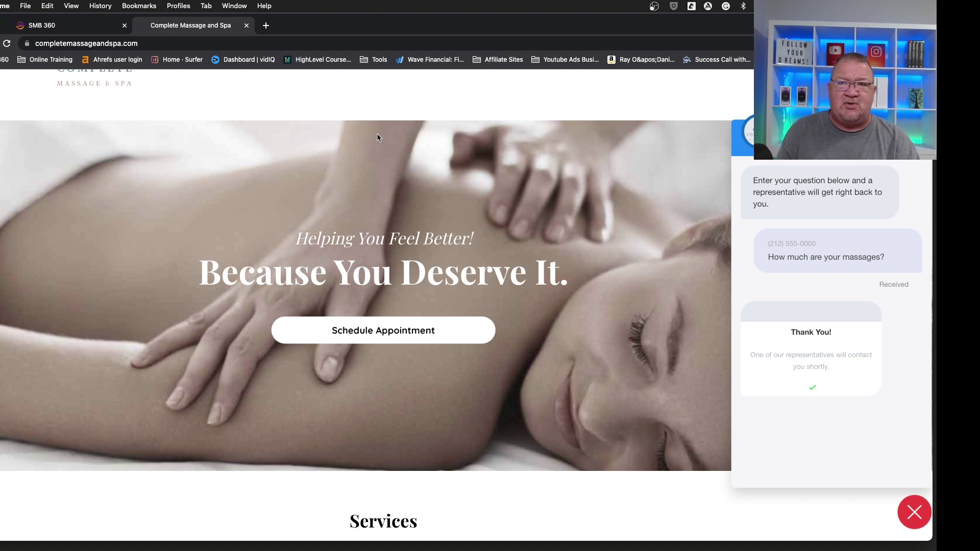
- Review the Thank You acknowledgement settings in SMB 360, then collapse them
click(36, 27)
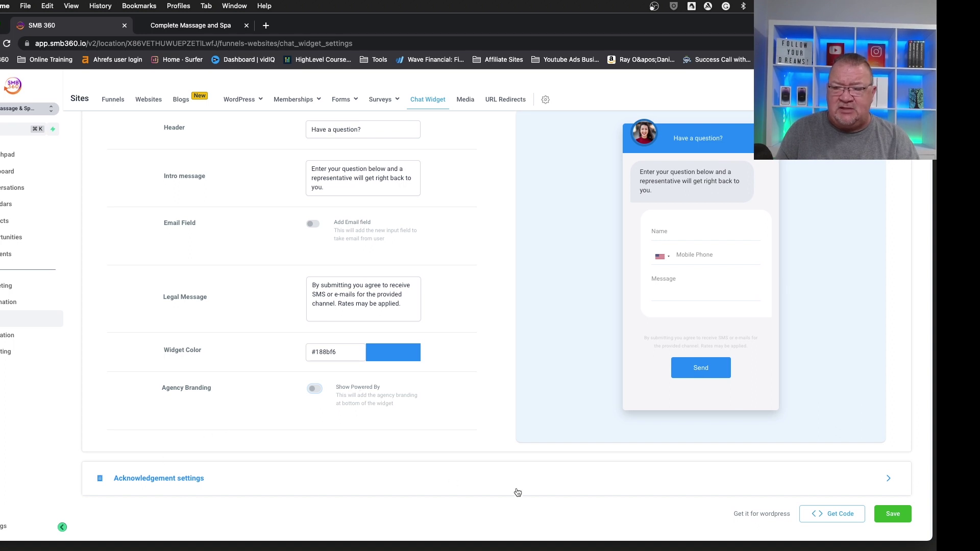
click(886, 483)
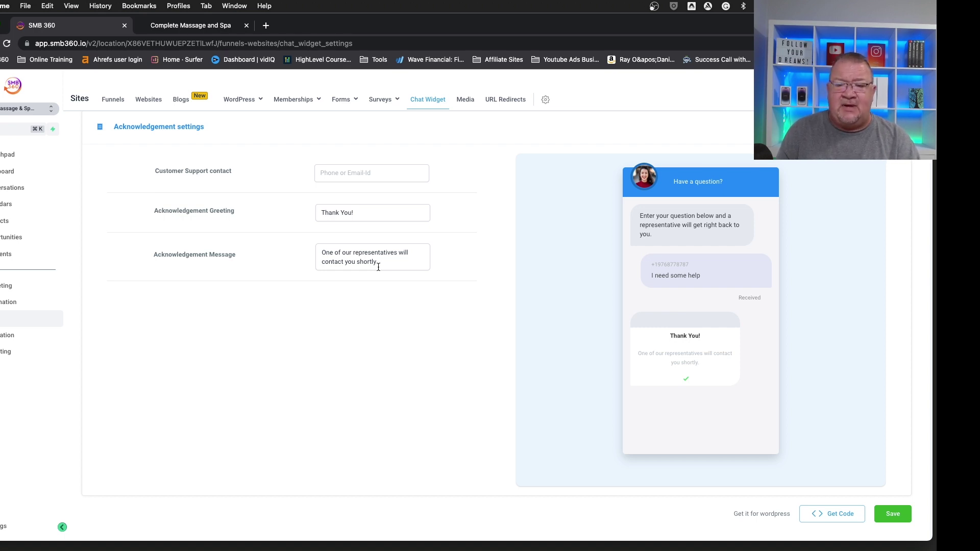
scroll(439, 330, up, 3)
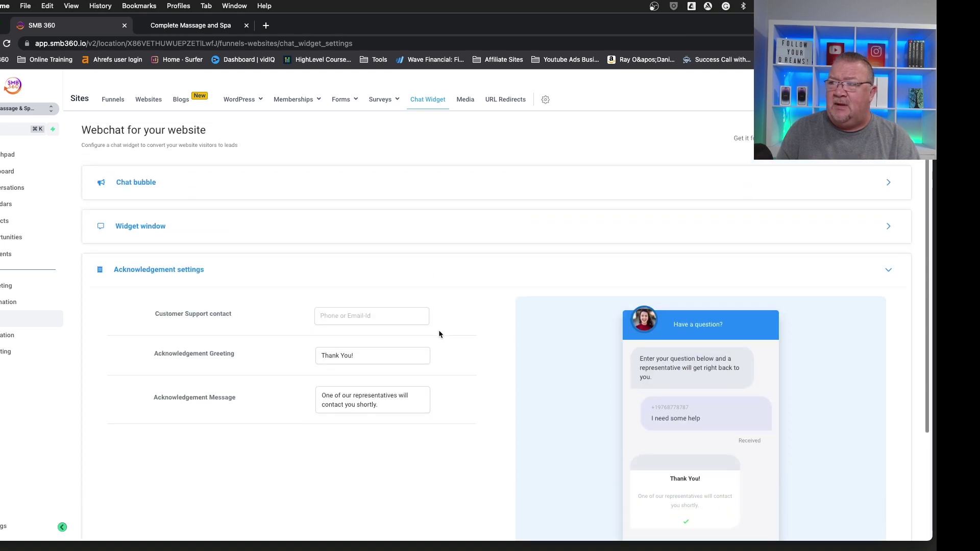
click(97, 275)
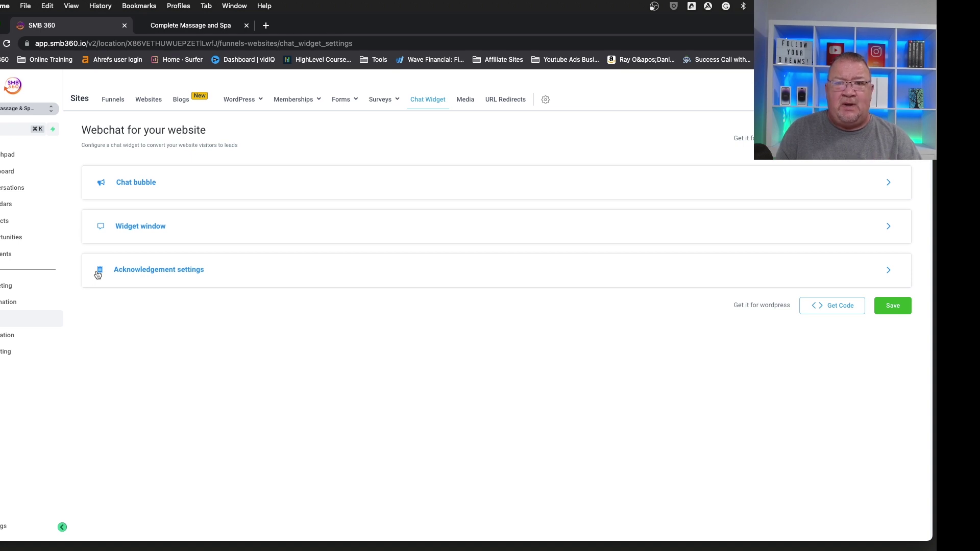
click(174, 25)
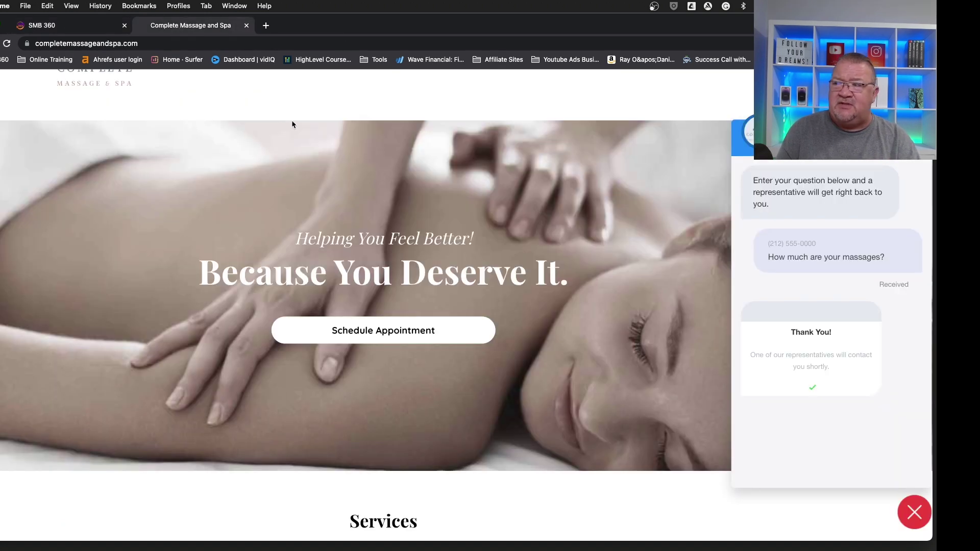
click(77, 25)
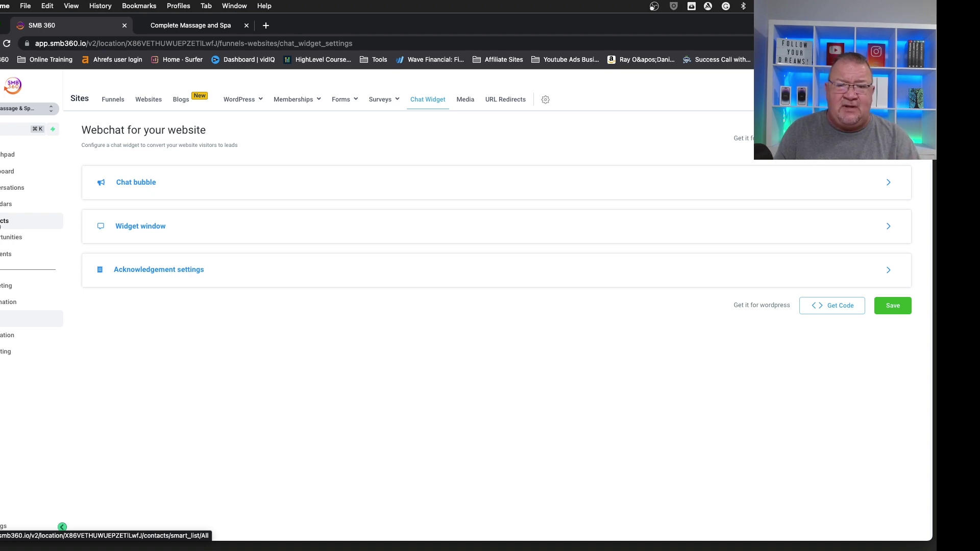
- Open the chat lead's contact from Contacts and focus the SMS reply message box
click(5, 220)
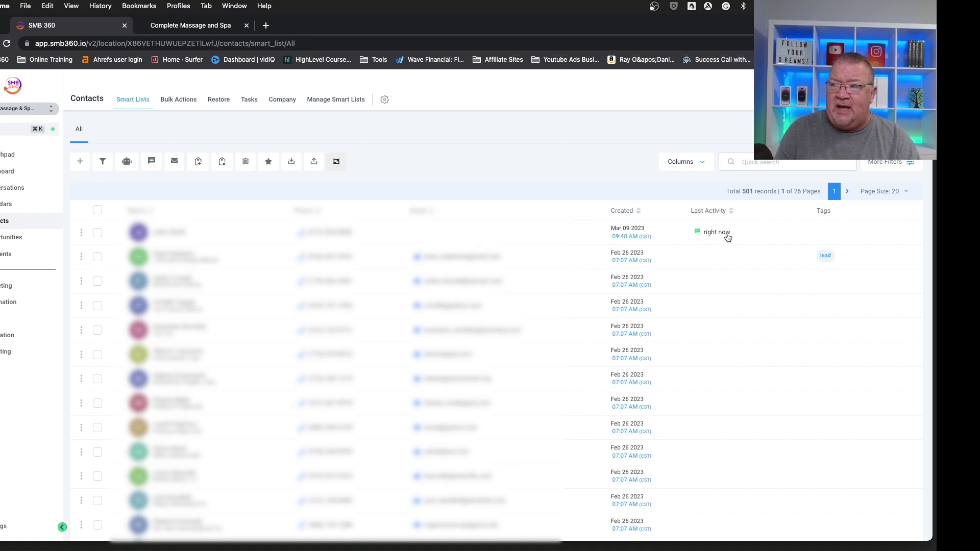
click(175, 235)
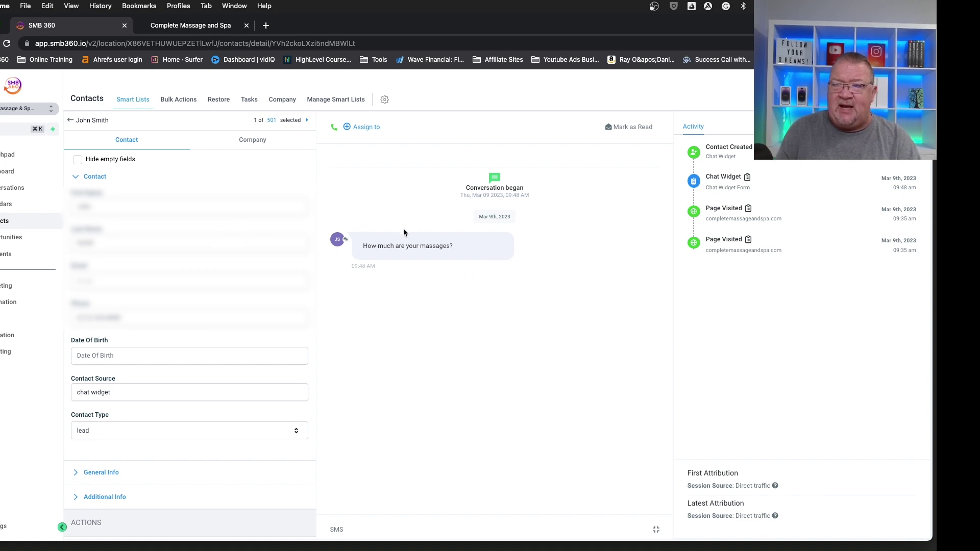
mouse_move(394, 244)
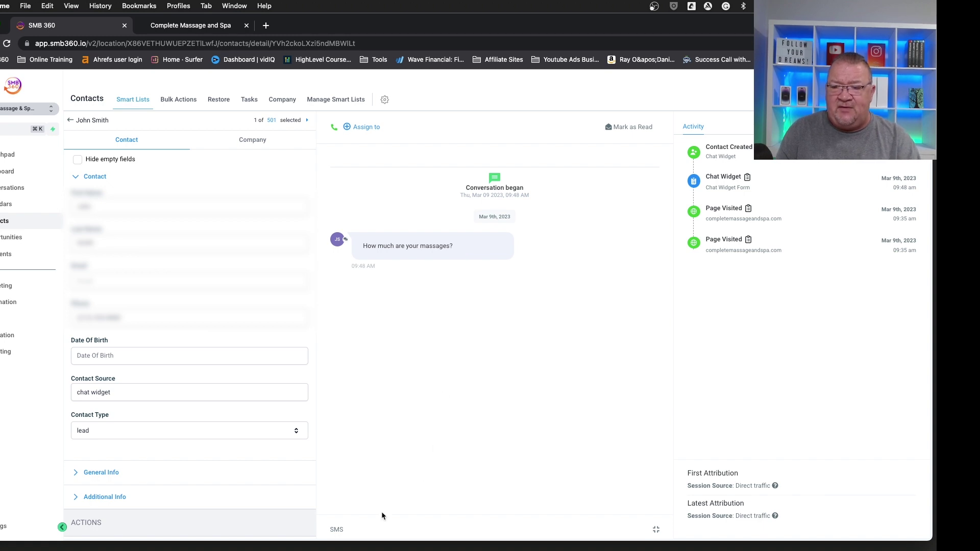
click(339, 529)
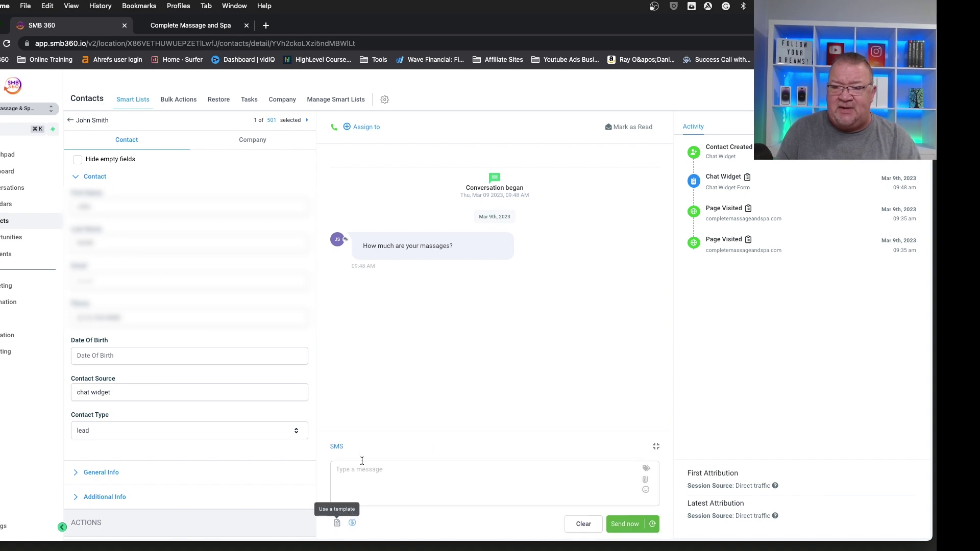
click(368, 477)
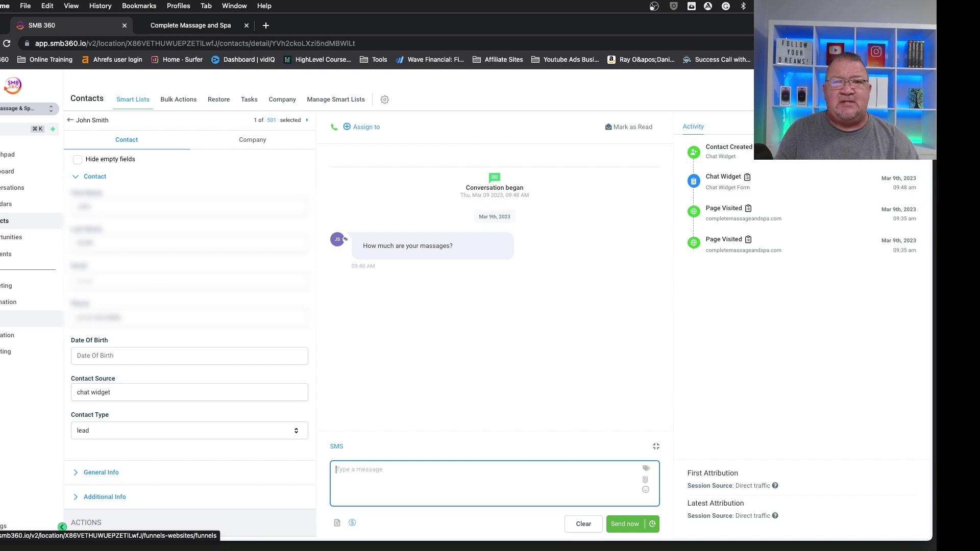
- Go to Sites > Websites, open Complete Massage and Spa, and show its Settings tab
click(15, 319)
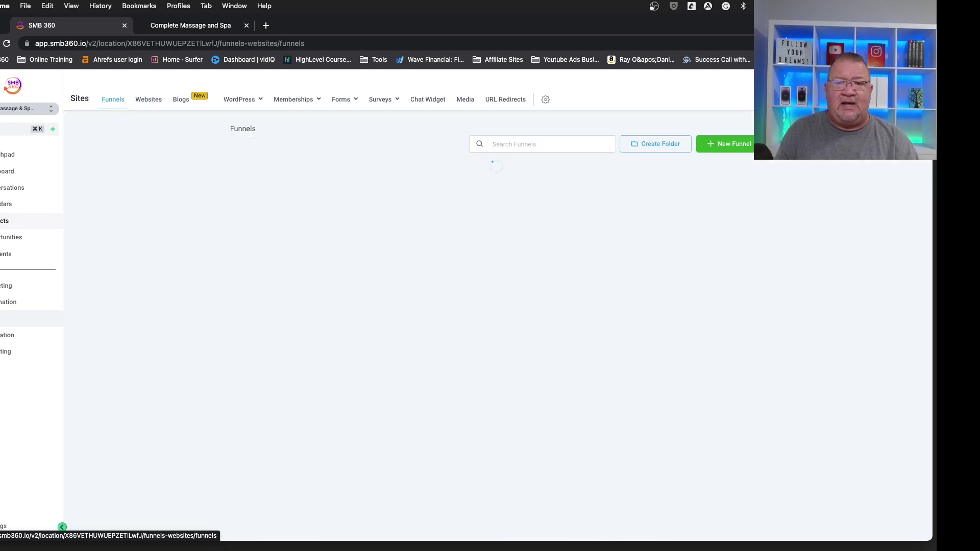
click(145, 103)
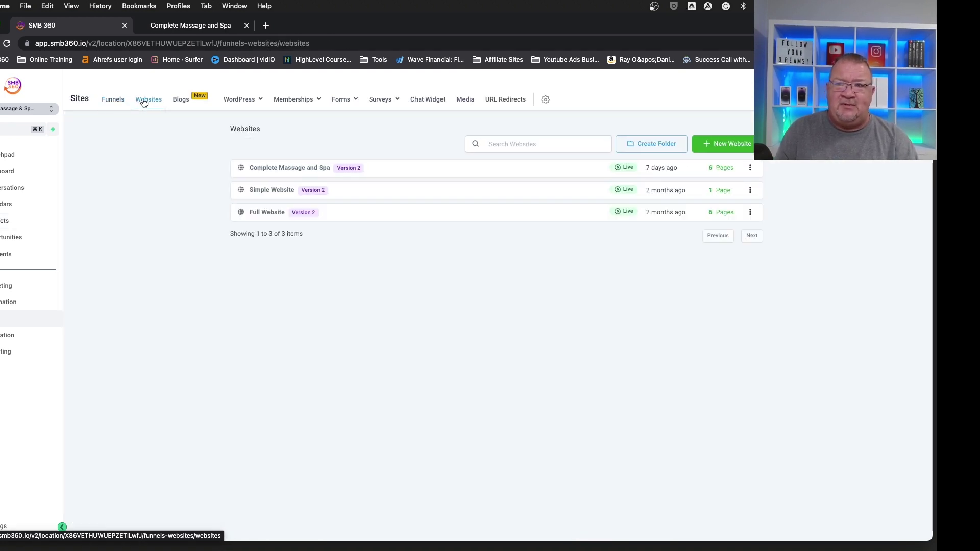
click(264, 168)
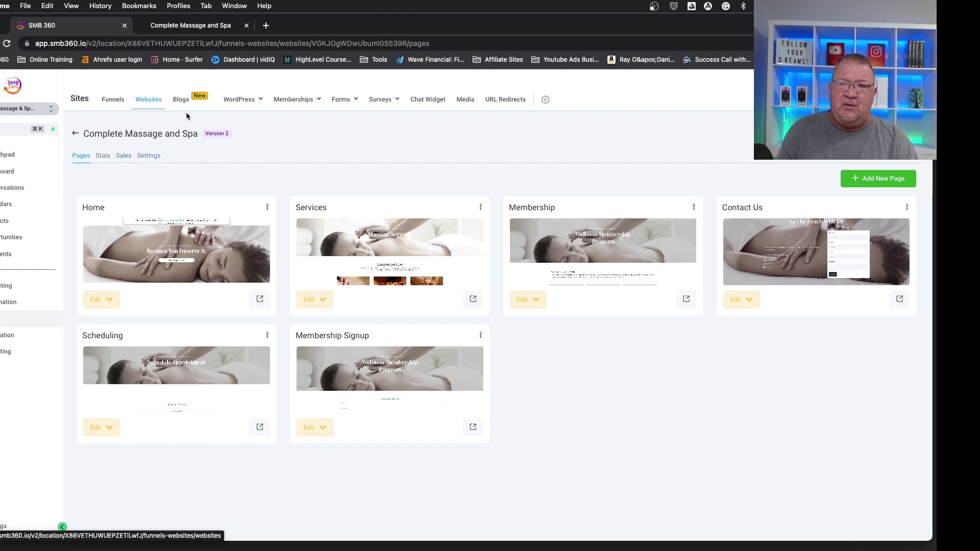
click(147, 157)
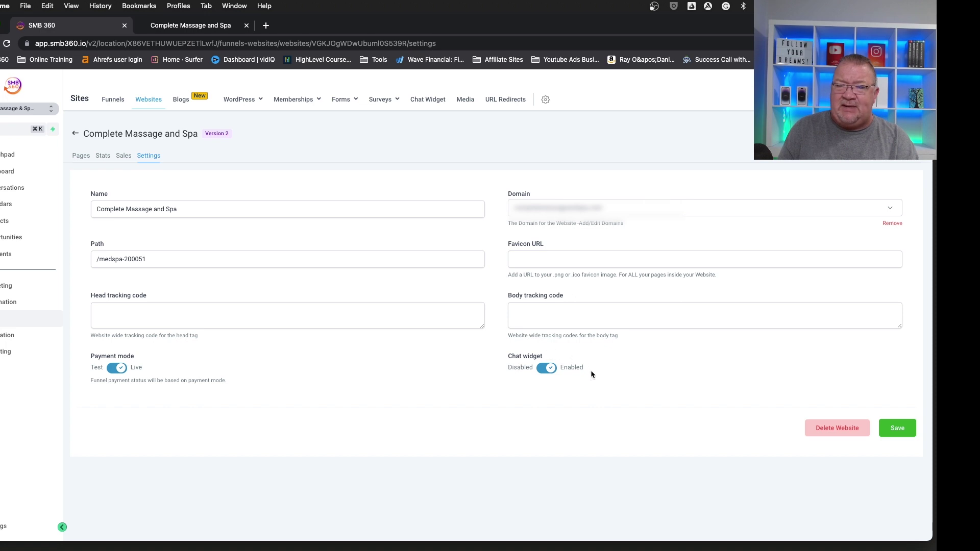
- Disable the website's chat widget, save, and reload the live spa site to confirm
scroll(549, 378, up, 5)
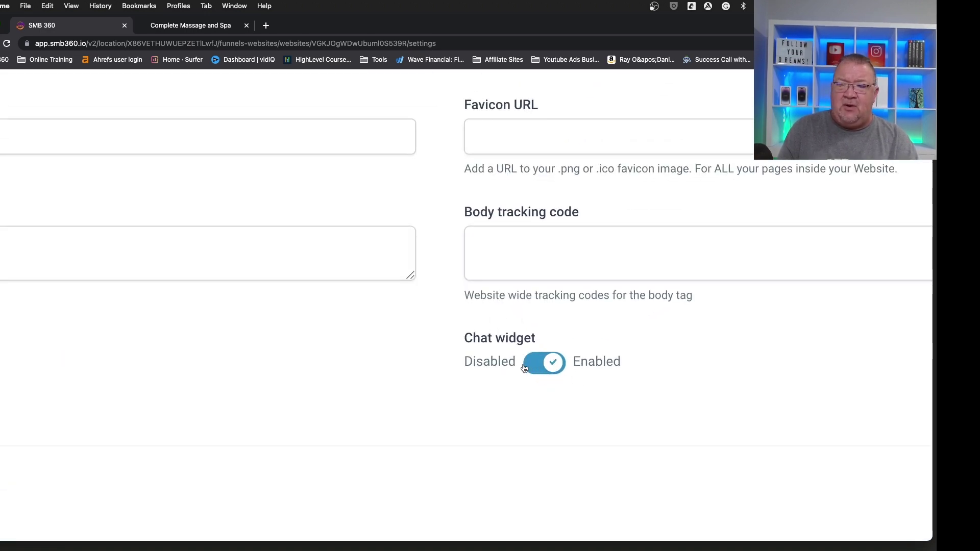
scroll(549, 371, down, 5)
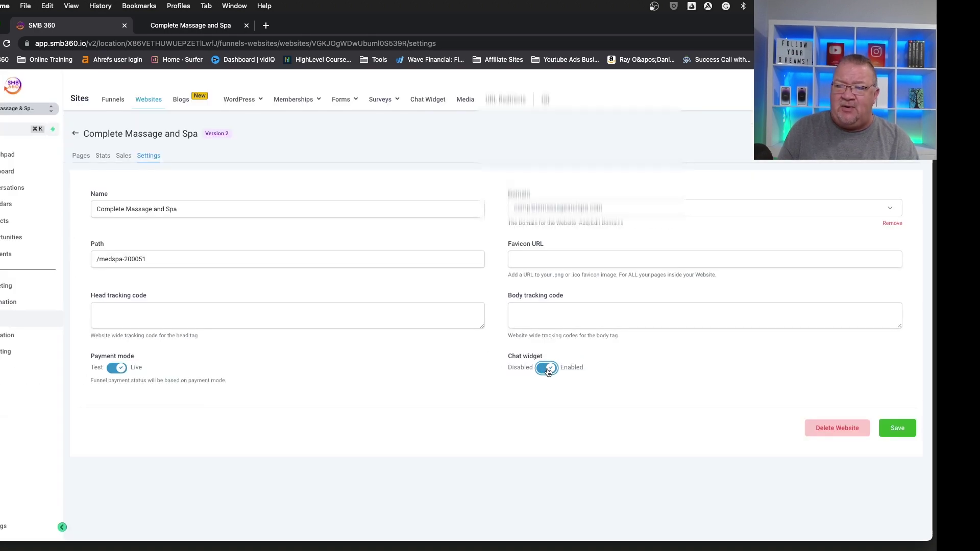
click(548, 369)
click(897, 428)
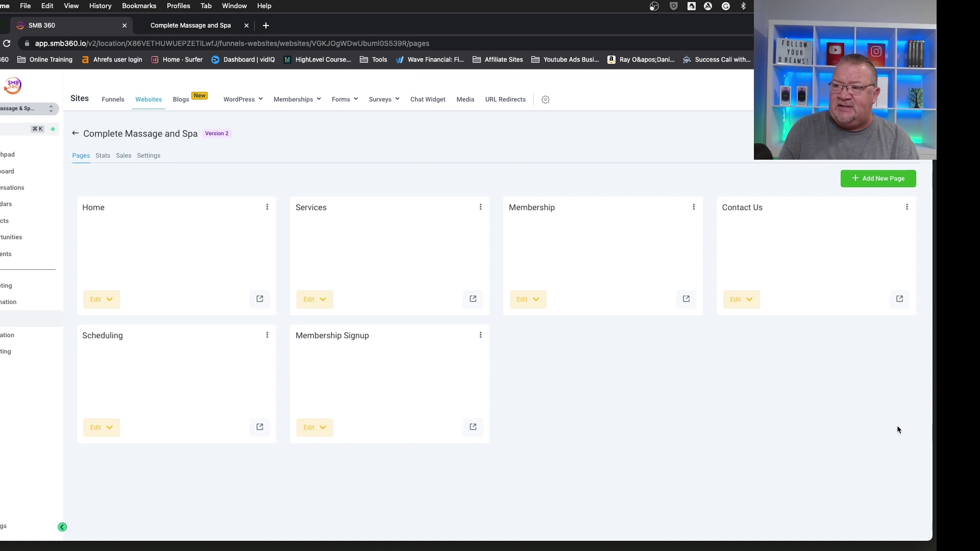
click(185, 29)
click(6, 43)
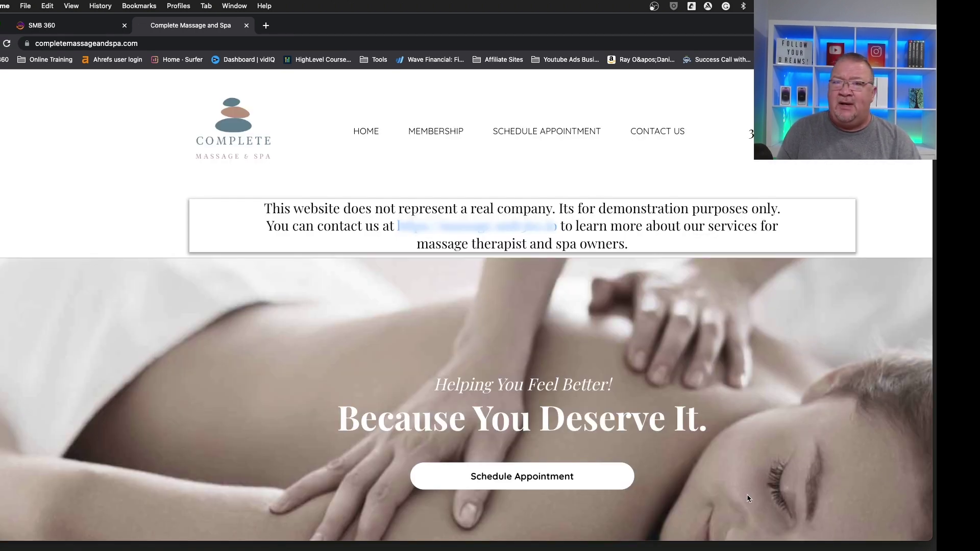
- Set the Complete Massage and Spa website's Chat widget setting to Enabled and save
click(71, 25)
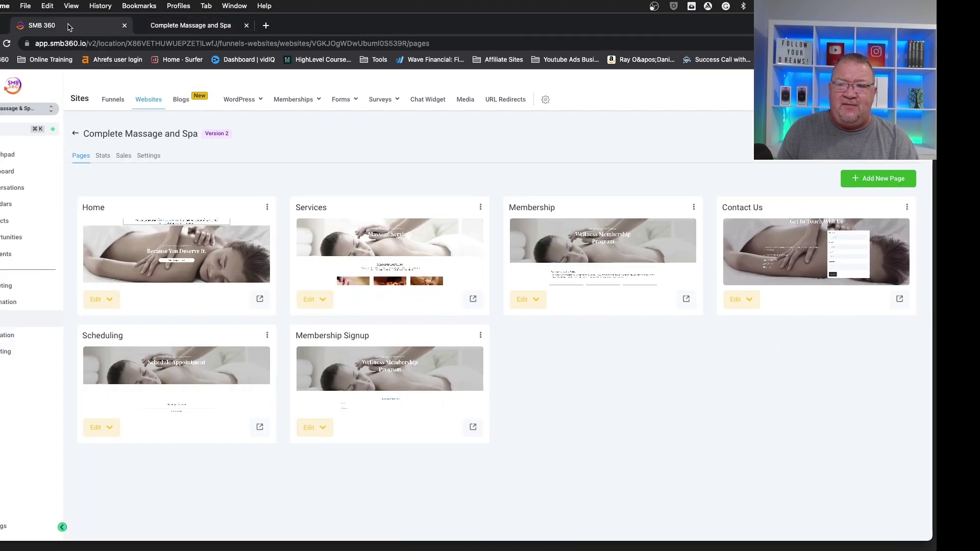
click(147, 159)
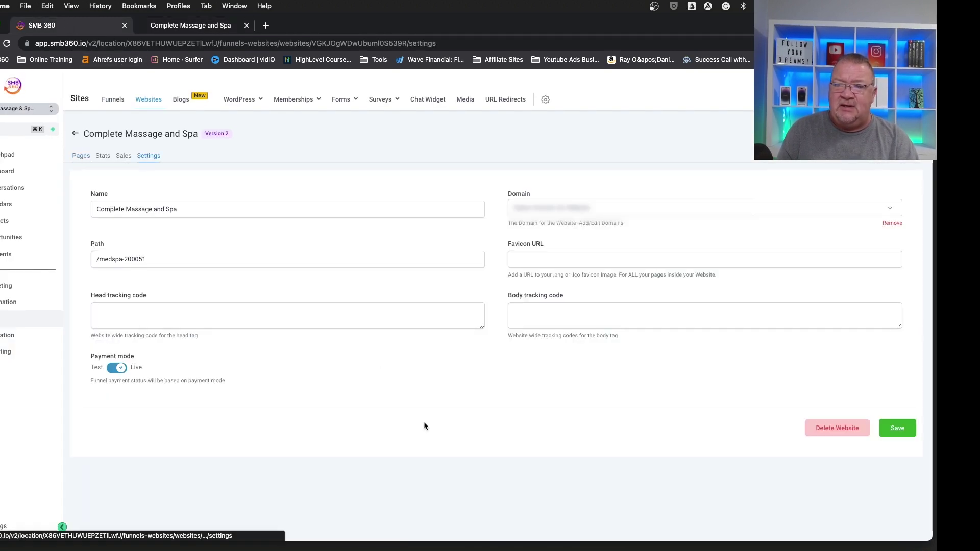
click(547, 368)
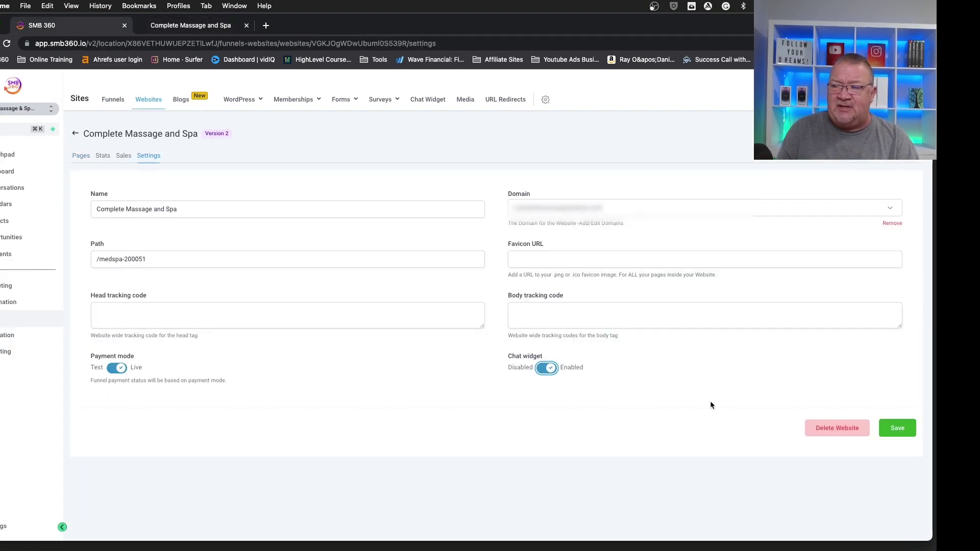
click(896, 427)
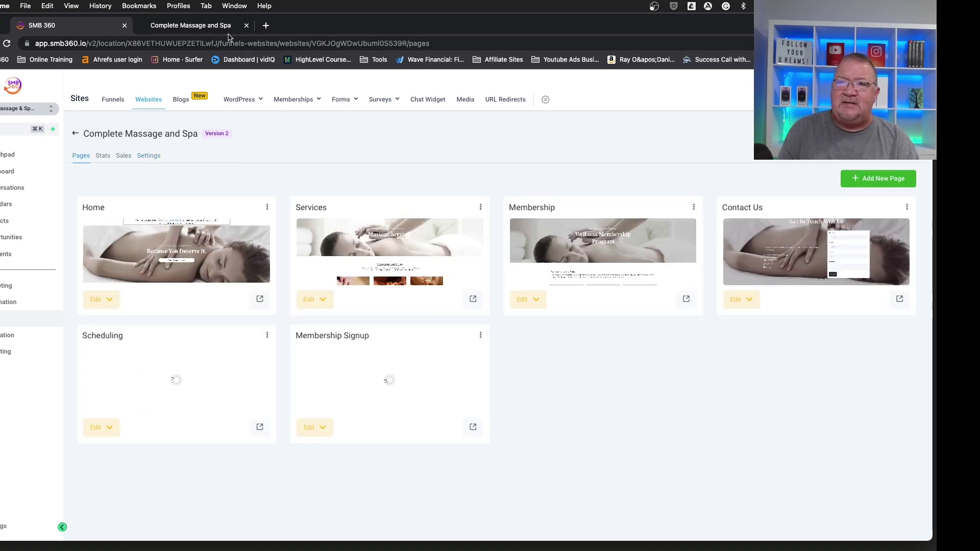
- Reload the live spa site to check the widget, then return to the website's pages
click(190, 25)
click(6, 43)
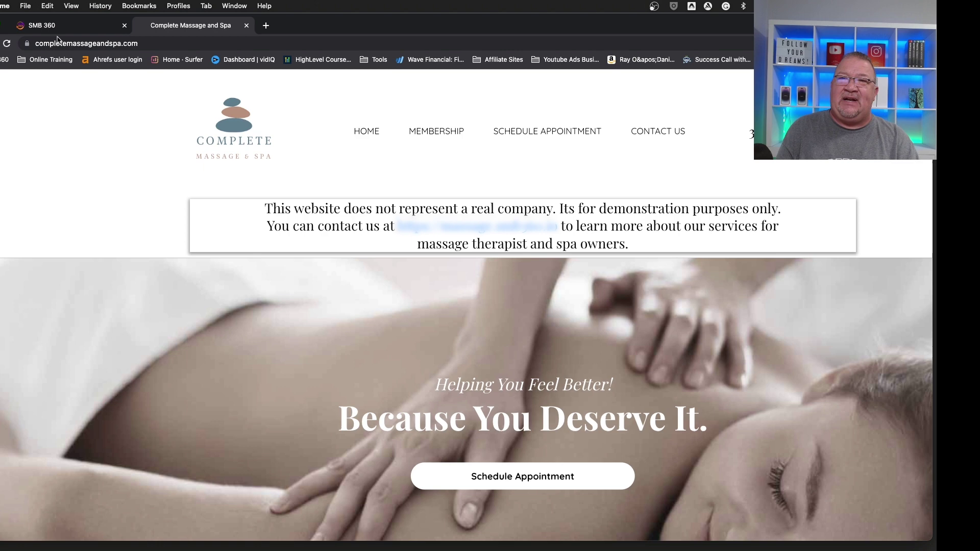
click(41, 26)
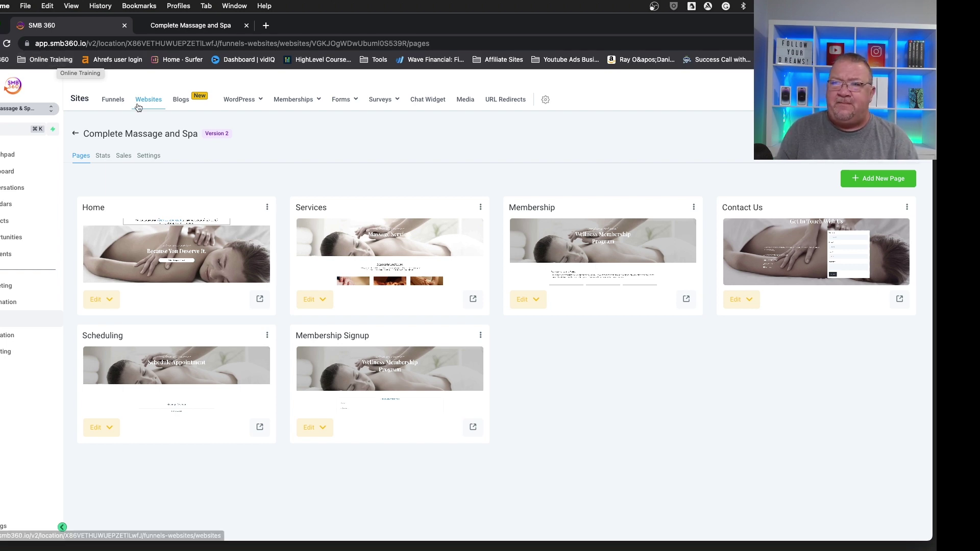
- Copy the chat widget's embed code from the Chat Widget tab's Get Code dialog
click(421, 100)
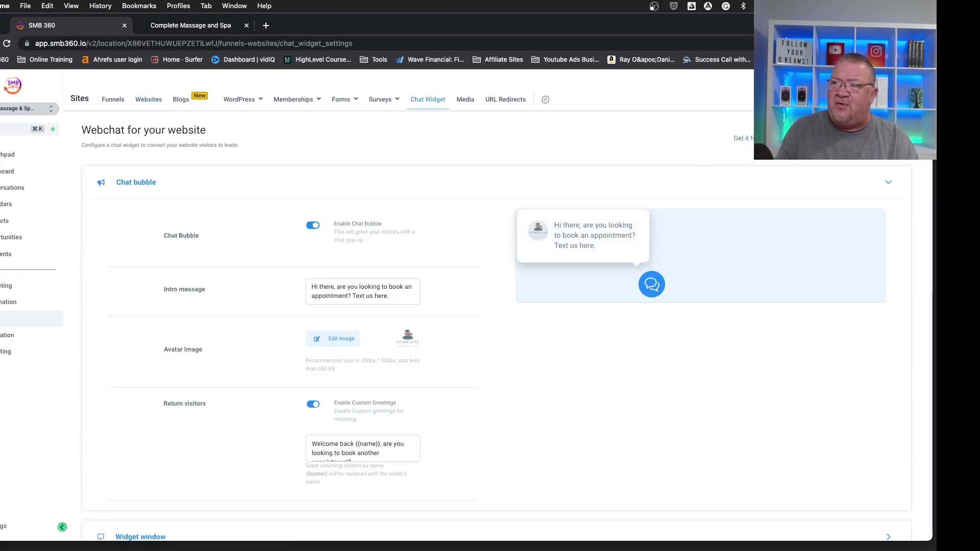
click(744, 138)
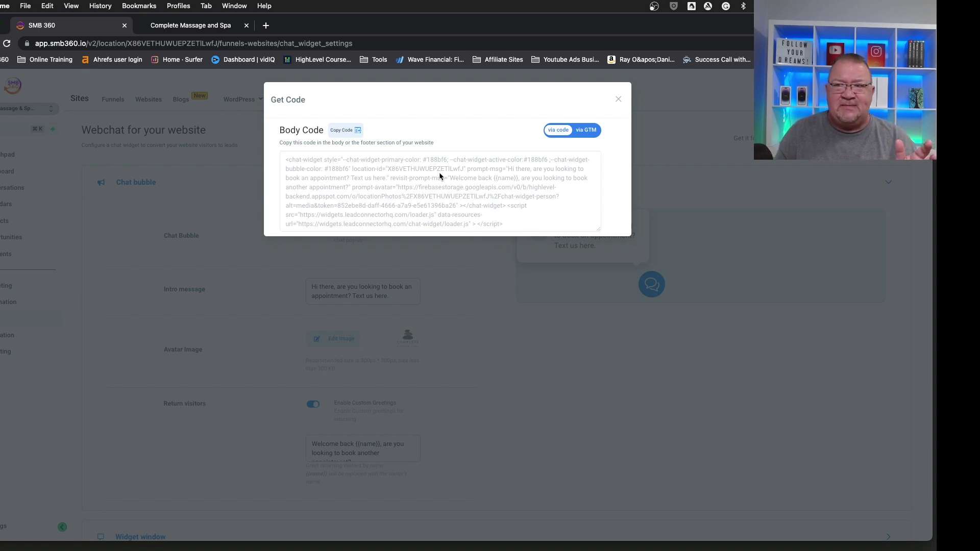
click(338, 131)
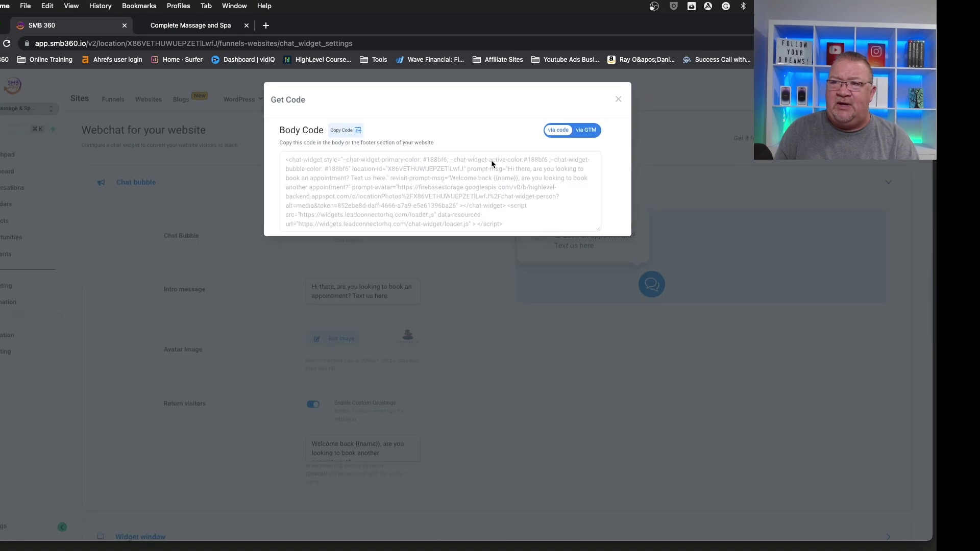
- Close the Get Code dialog and scroll through the Chat Widget settings page
click(618, 99)
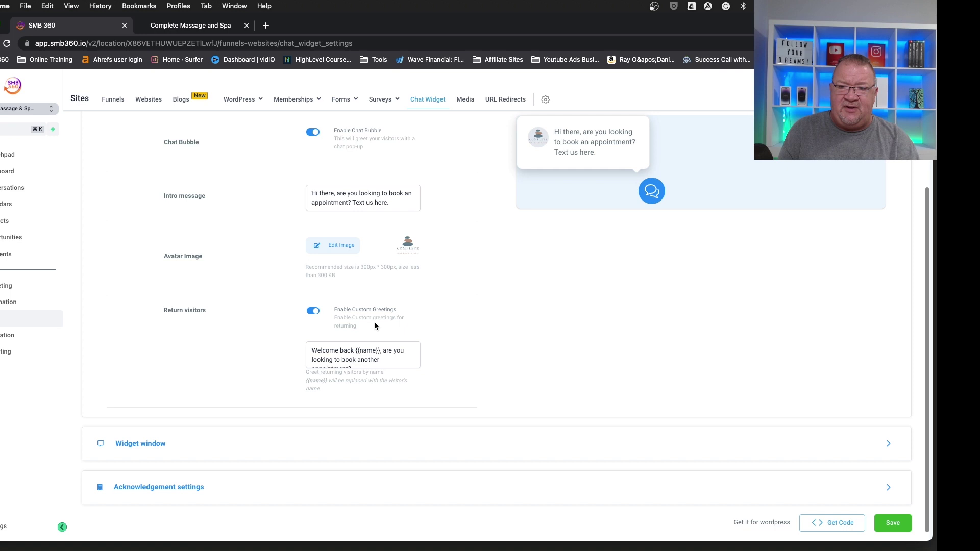
scroll(374, 325, down, 1)
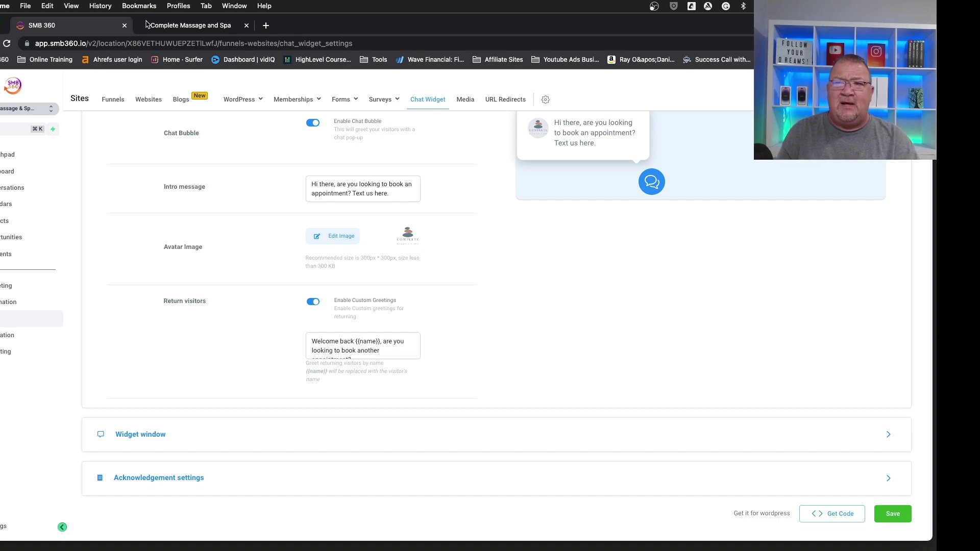
- View the live Complete Massage and Spa home page in its browser tab
click(170, 25)
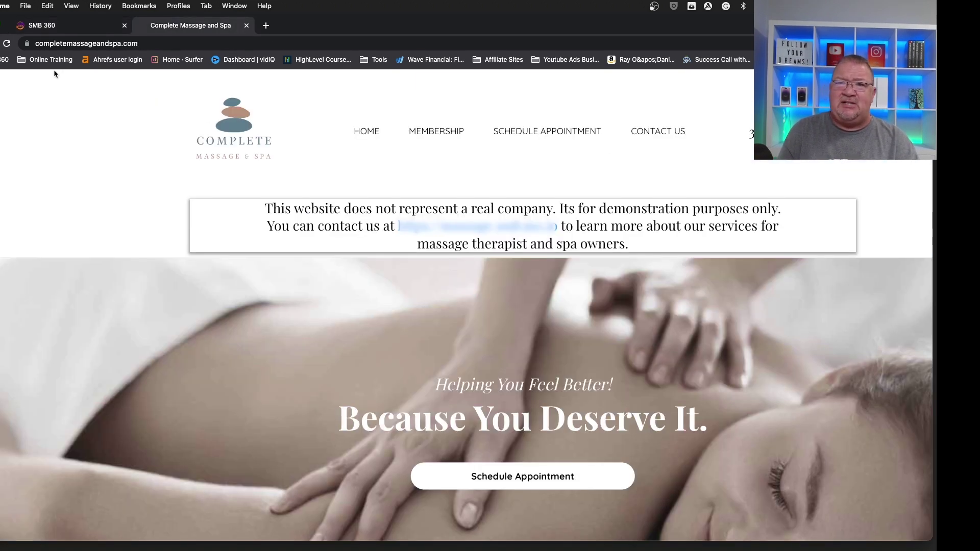